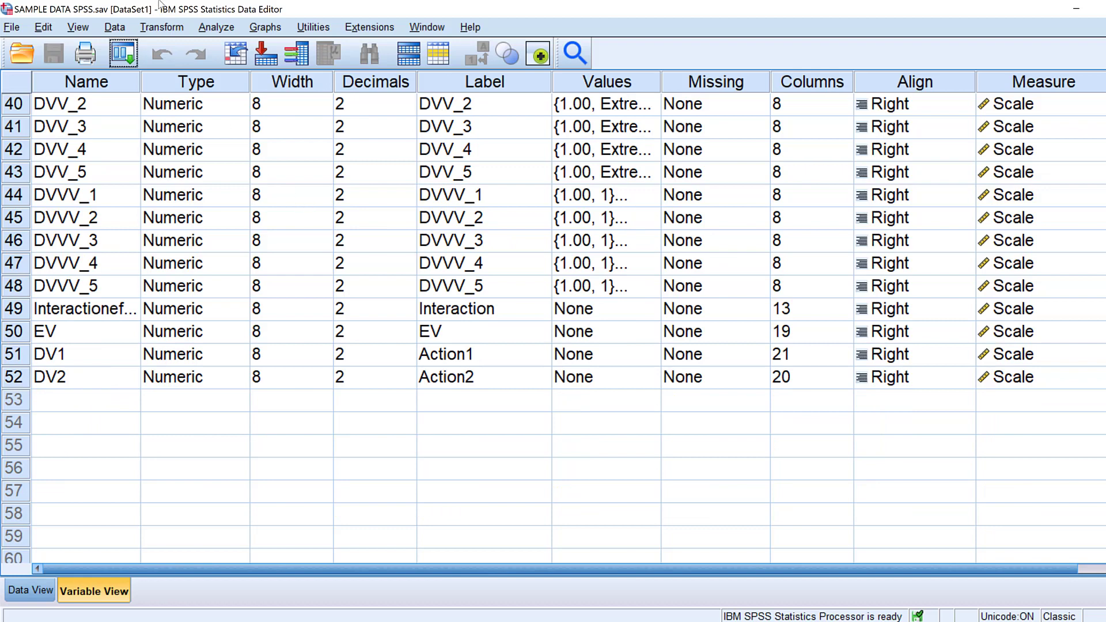
# Start a univariate General Linear Model analysis and assign Education as the fixed factor.
pyautogui.click(214, 27)
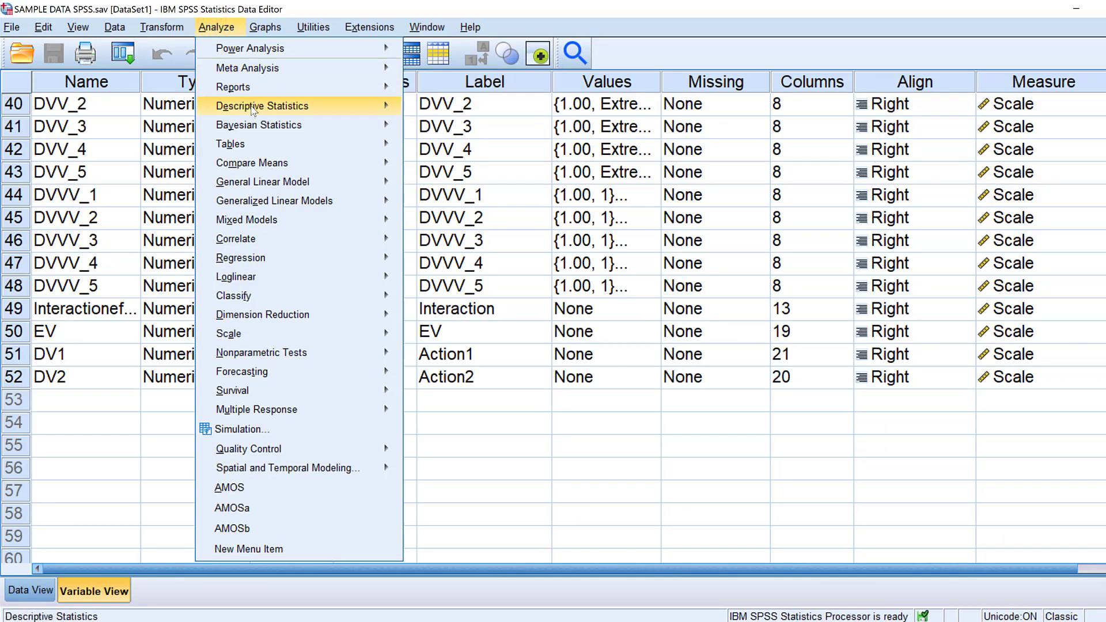
pyautogui.moveTo(274, 179)
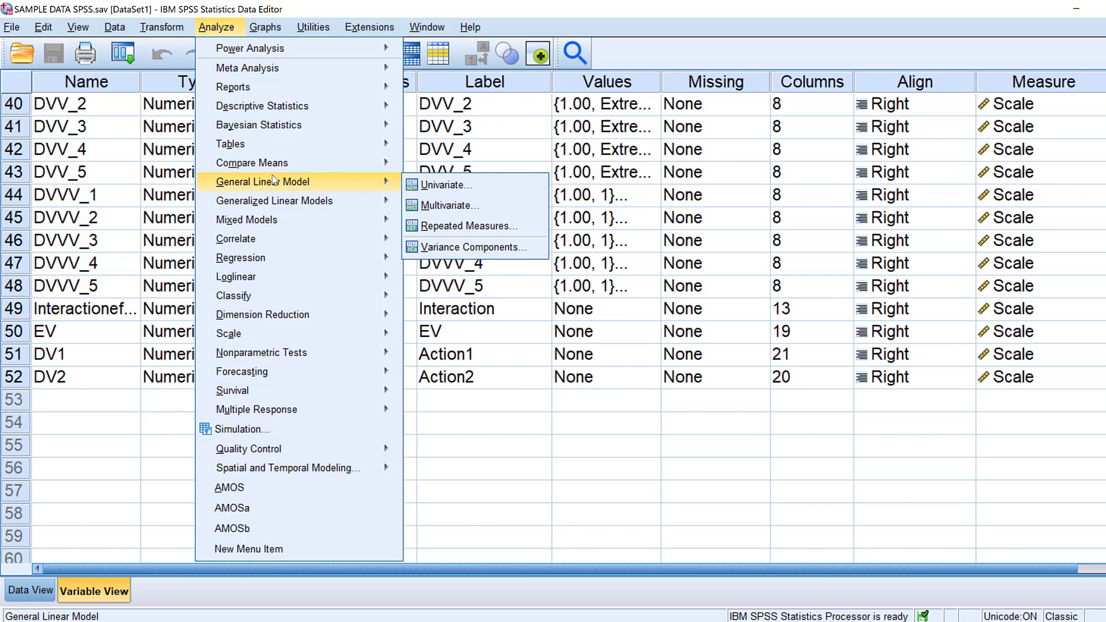
pyautogui.click(440, 186)
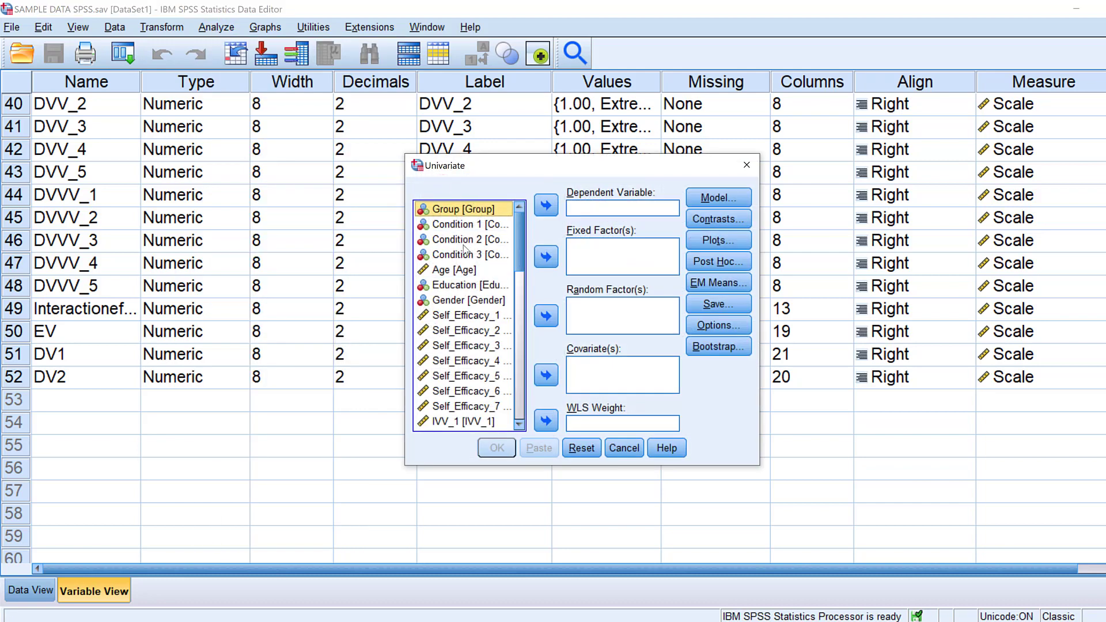
pyautogui.click(447, 288)
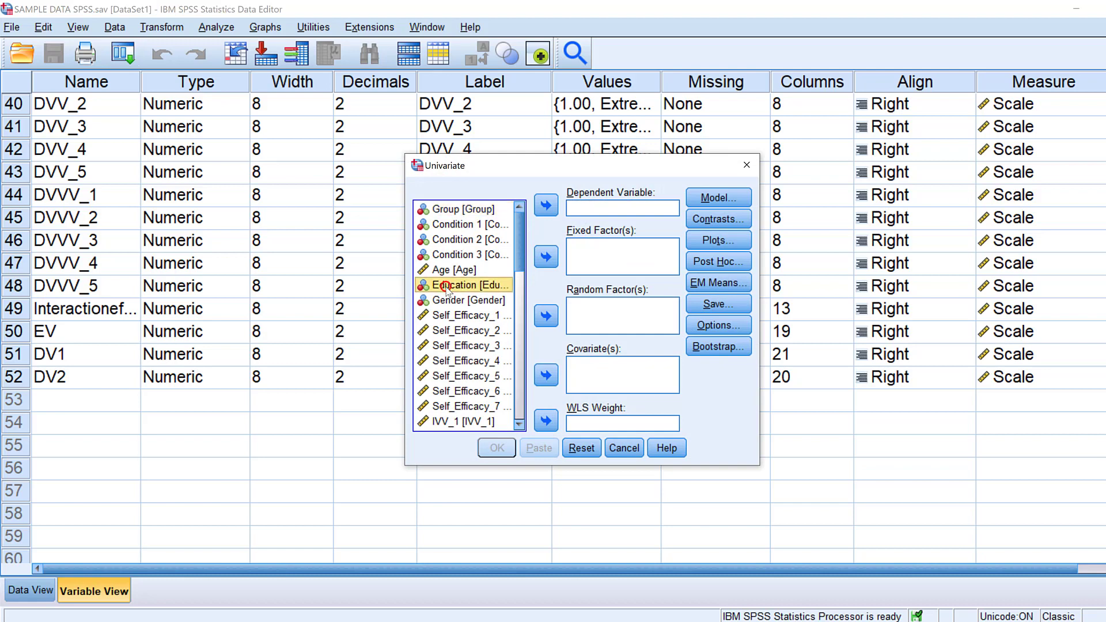
pyautogui.click(551, 260)
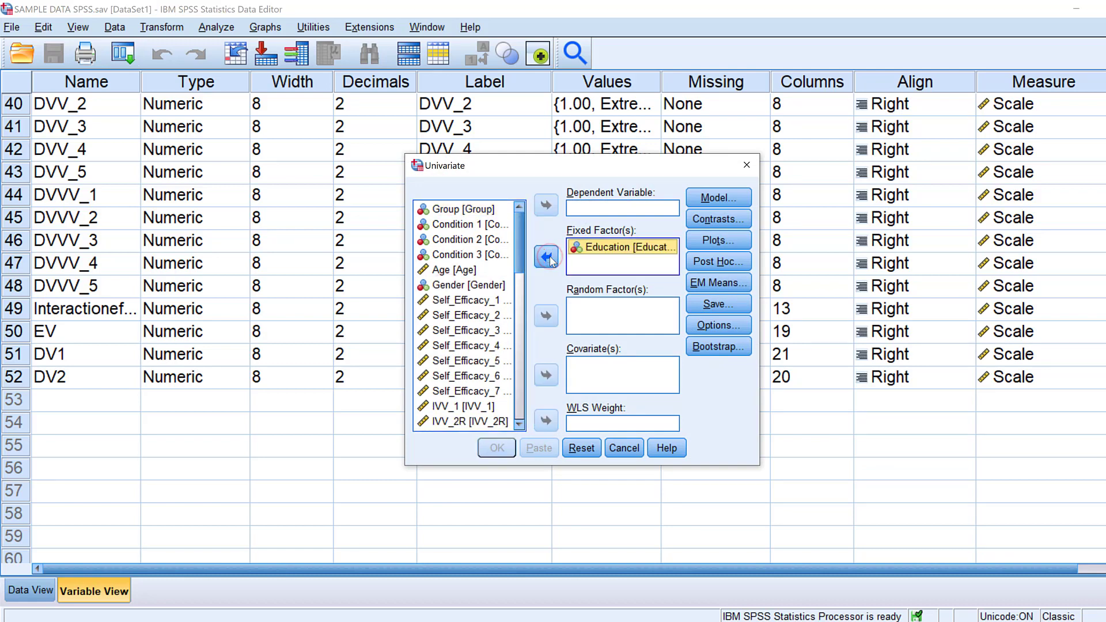
# Assign Action1 [DV1] as the dependent variable of the univariate analysis.
pyautogui.moveTo(516, 164); pyautogui.dragTo(506, 94)
pyautogui.moveTo(399, 85); pyautogui.dragTo(297, 85)
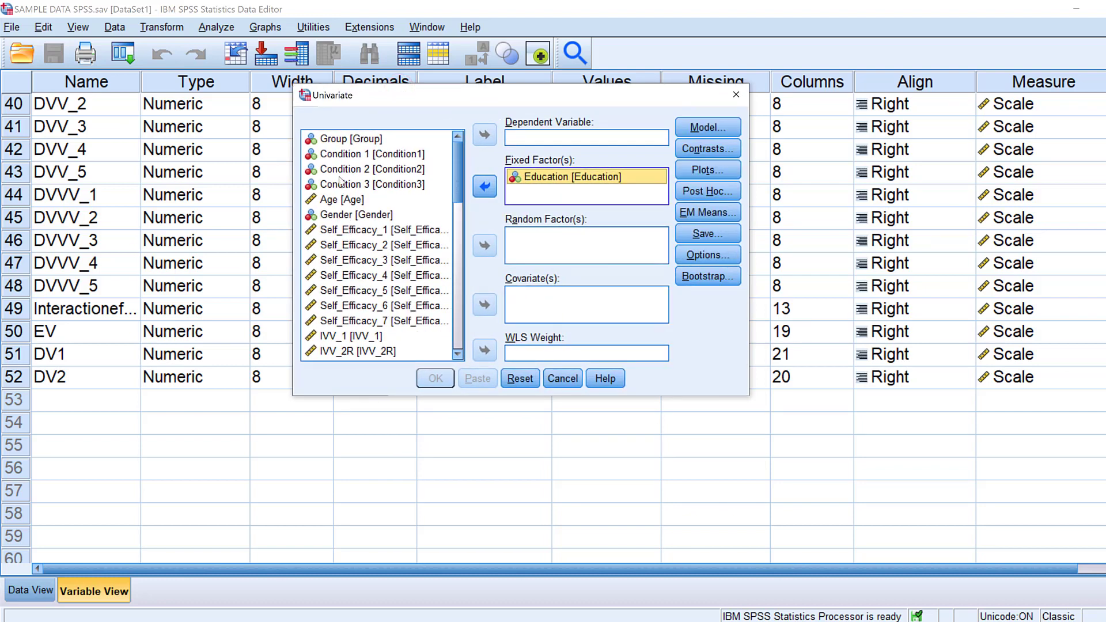
pyautogui.scroll(-10, 347, 276)
pyautogui.click(341, 337)
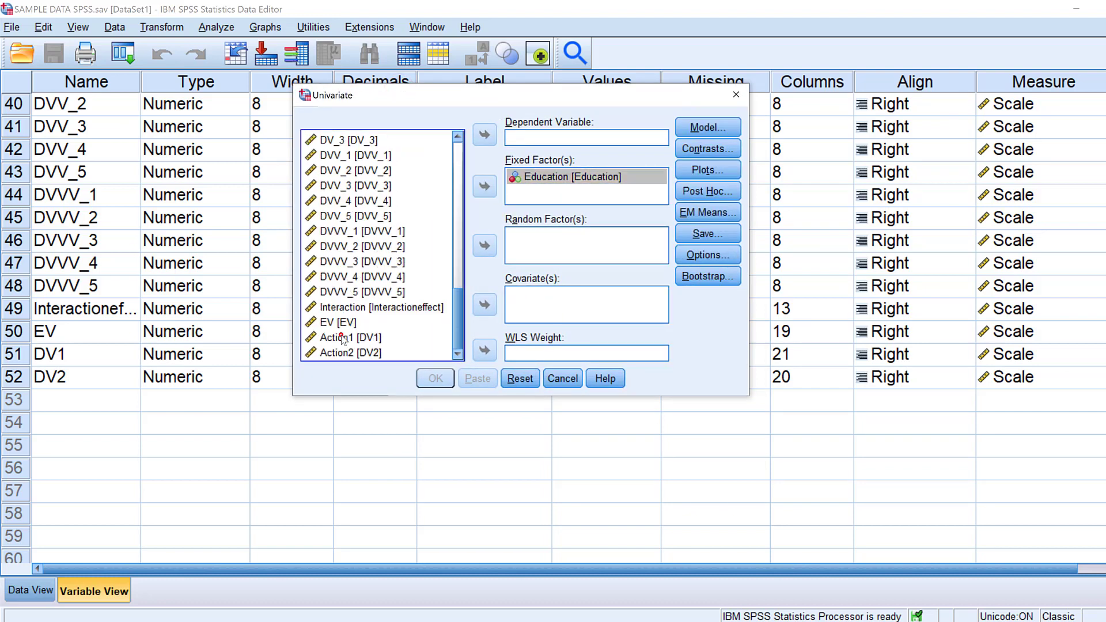
pyautogui.click(495, 136)
# Add Age as a covariate in the univariate analysis.
pyautogui.scroll(8, 358, 202)
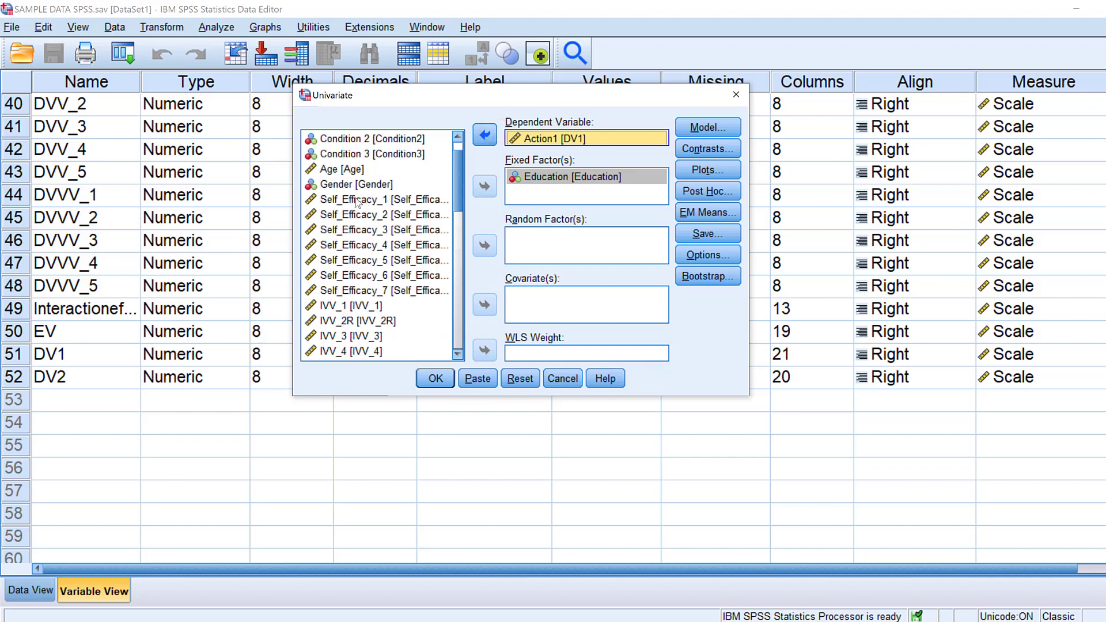
pyautogui.click(330, 170)
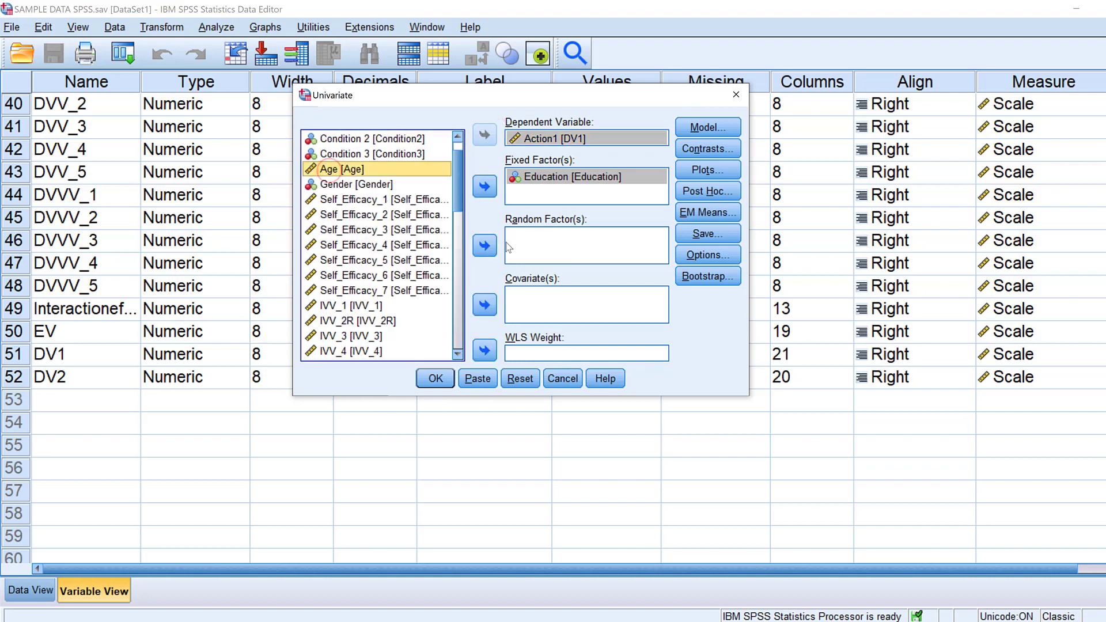
pyautogui.click(485, 304)
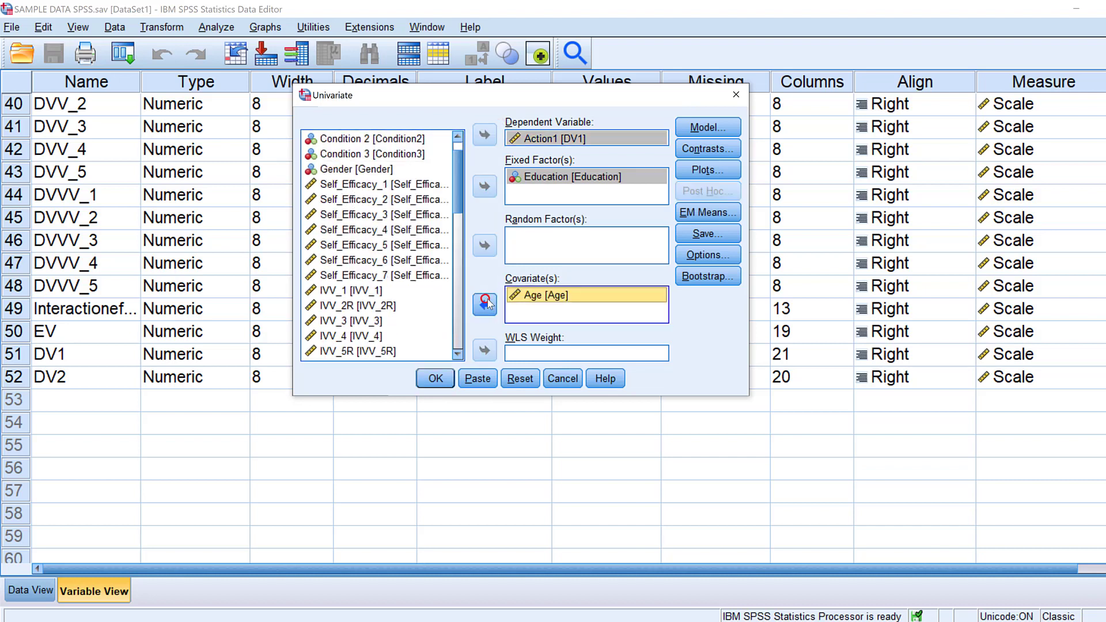
# Review the model and contrast settings, keeping the full factorial model and a contrast of None for Education.
pyautogui.click(715, 132)
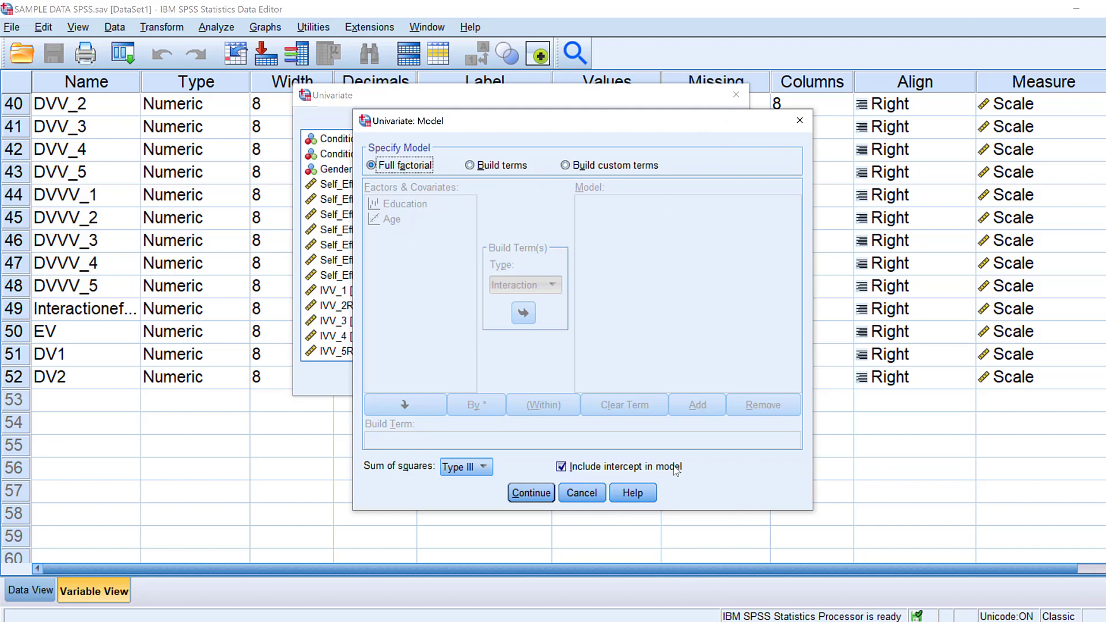
pyautogui.click(542, 491)
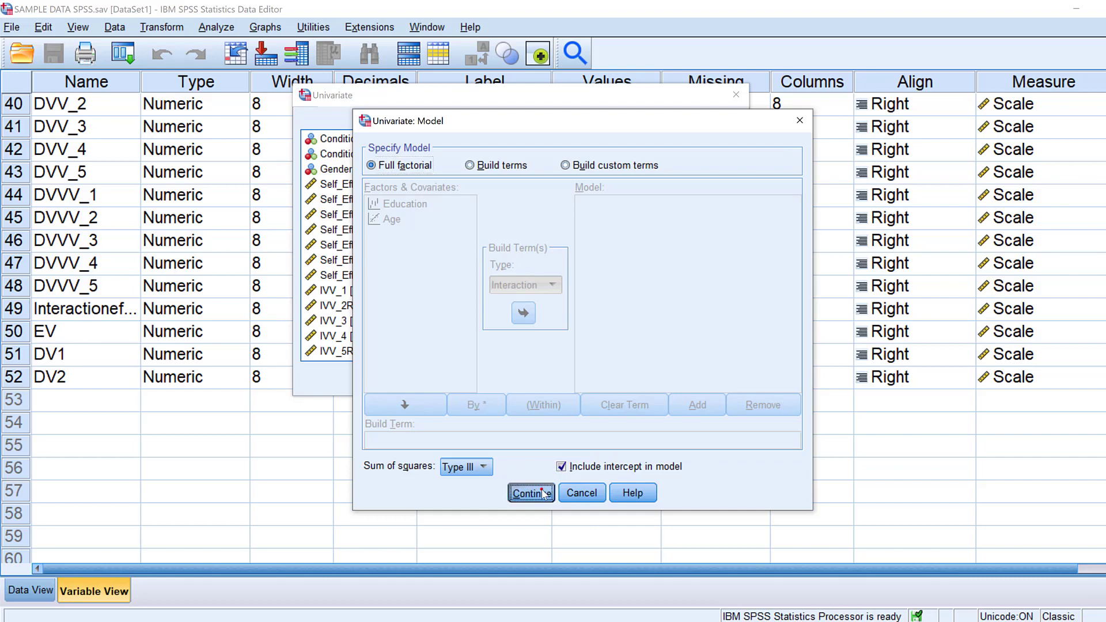
pyautogui.click(707, 148)
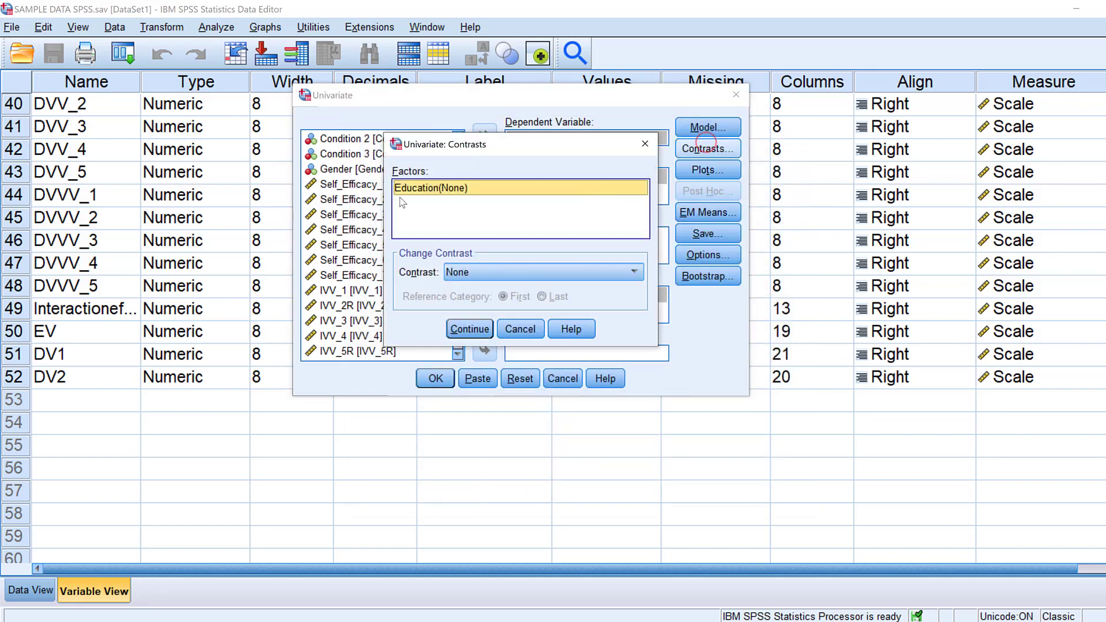
pyautogui.click(476, 275)
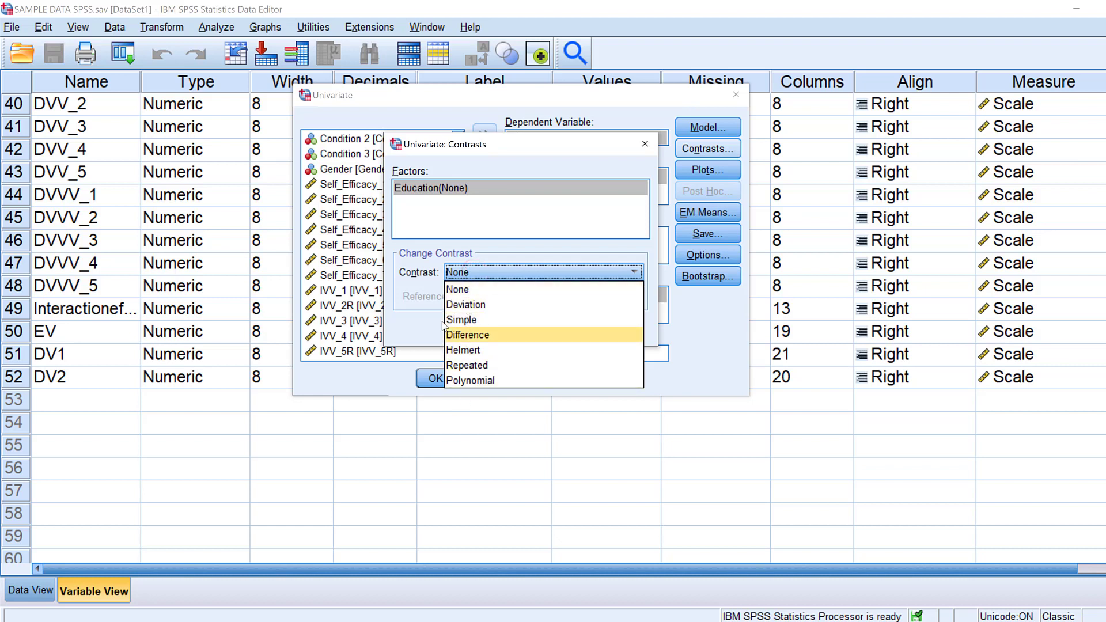
pyautogui.click(396, 294)
pyautogui.click(470, 329)
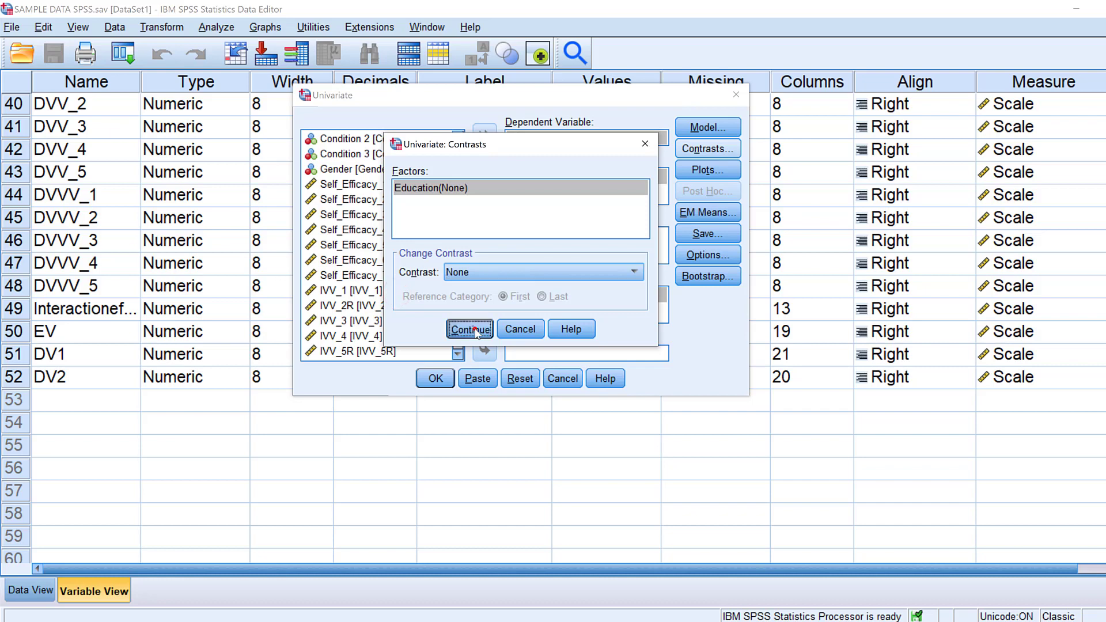
# Assign Education to Separate Plots in the profile plot settings.
pyautogui.click(701, 172)
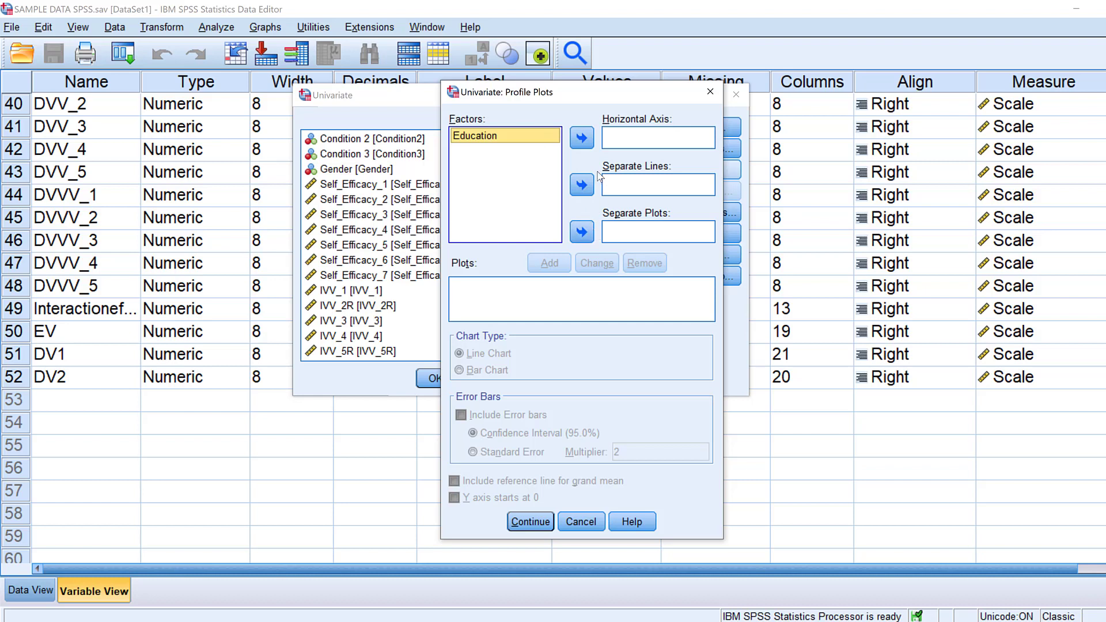
pyautogui.click(582, 231)
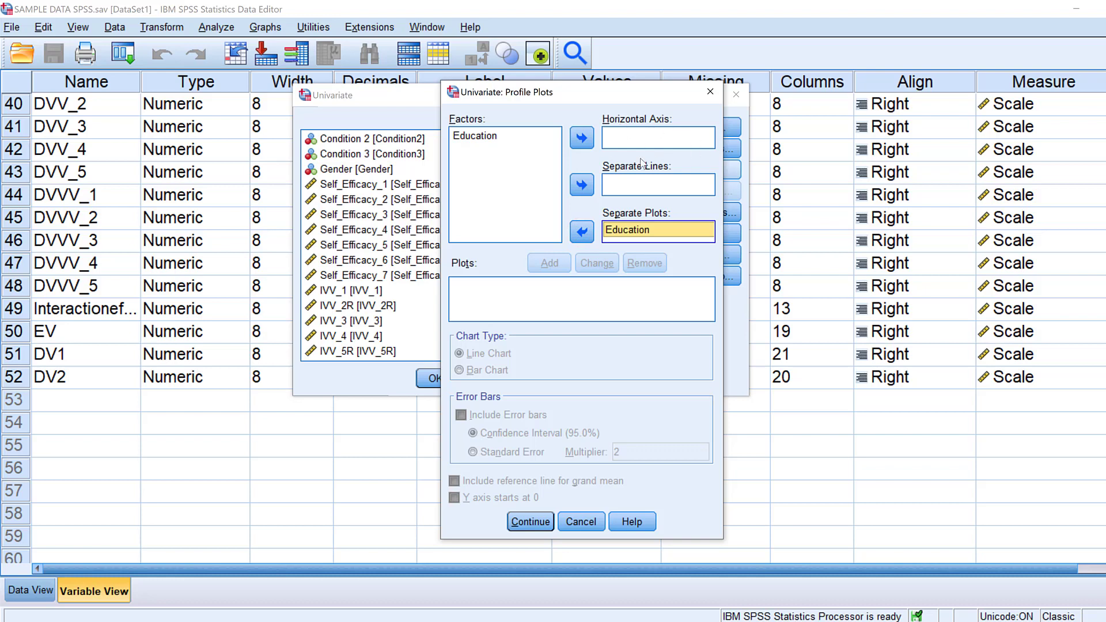
pyautogui.click(531, 521)
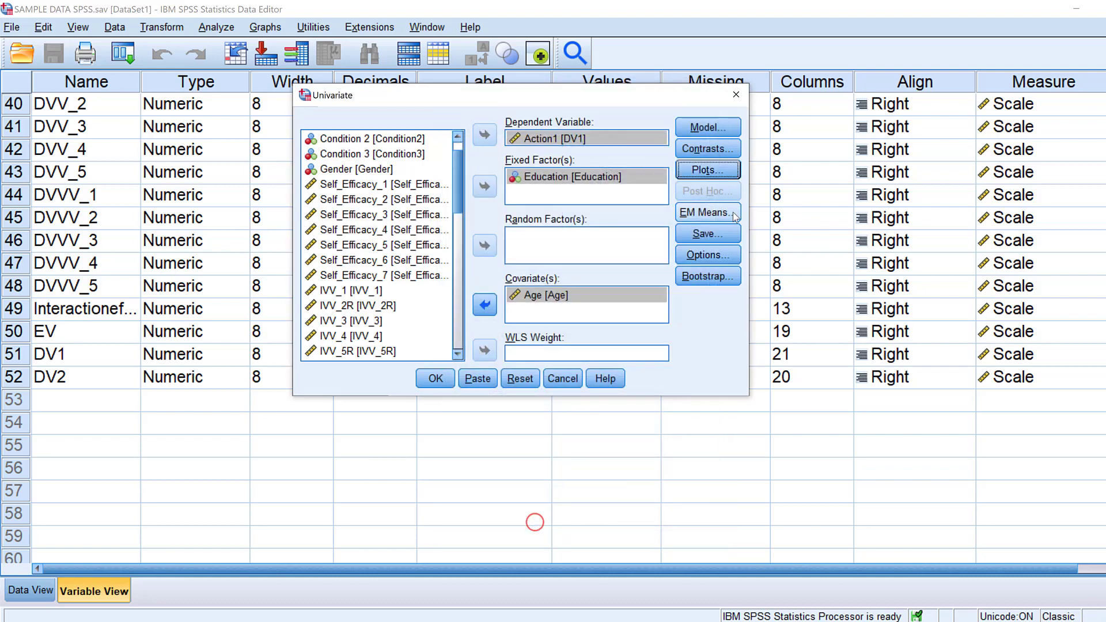
# Request estimated marginal means for Education, comparing main effects with the Bonferroni confidence interval adjustment.
pyautogui.click(702, 213)
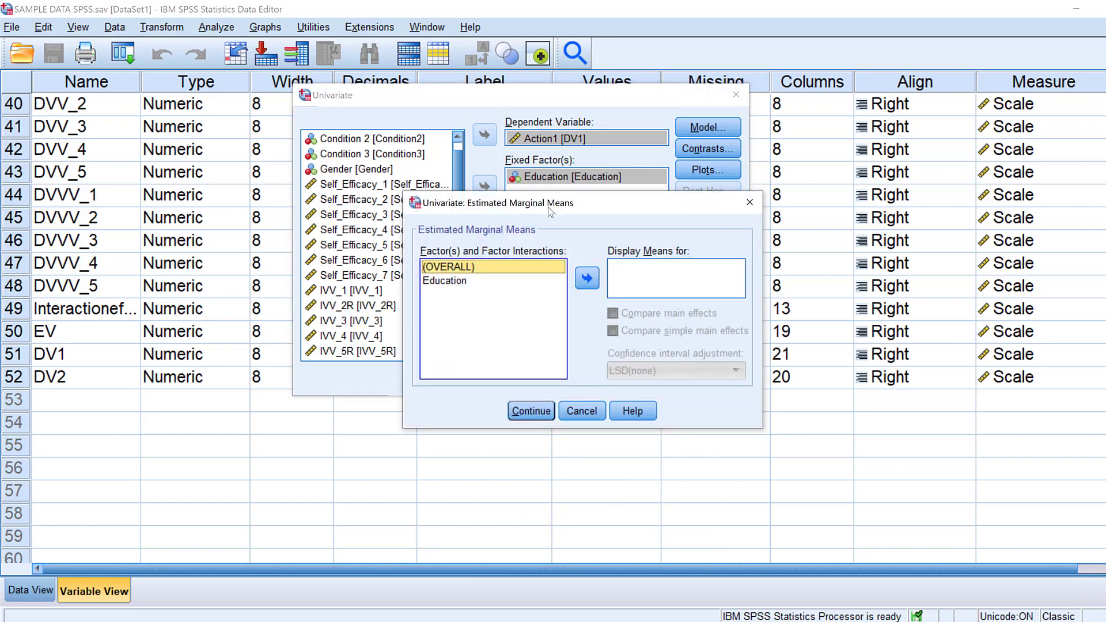
pyautogui.click(457, 282)
pyautogui.click(455, 266)
pyautogui.click(458, 281)
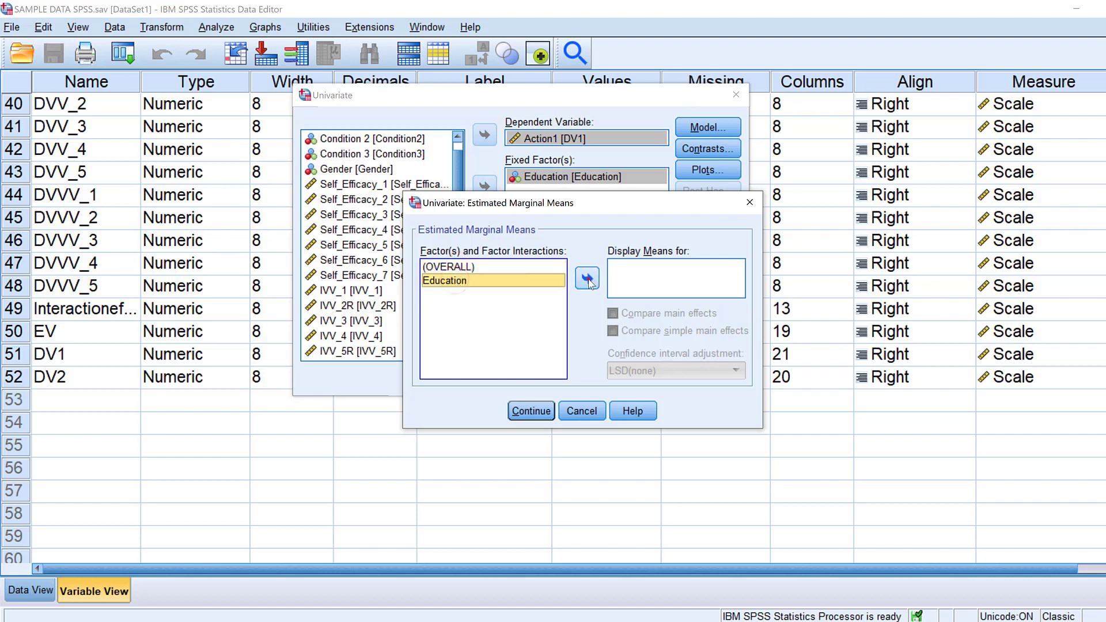
pyautogui.click(587, 279)
pyautogui.click(618, 315)
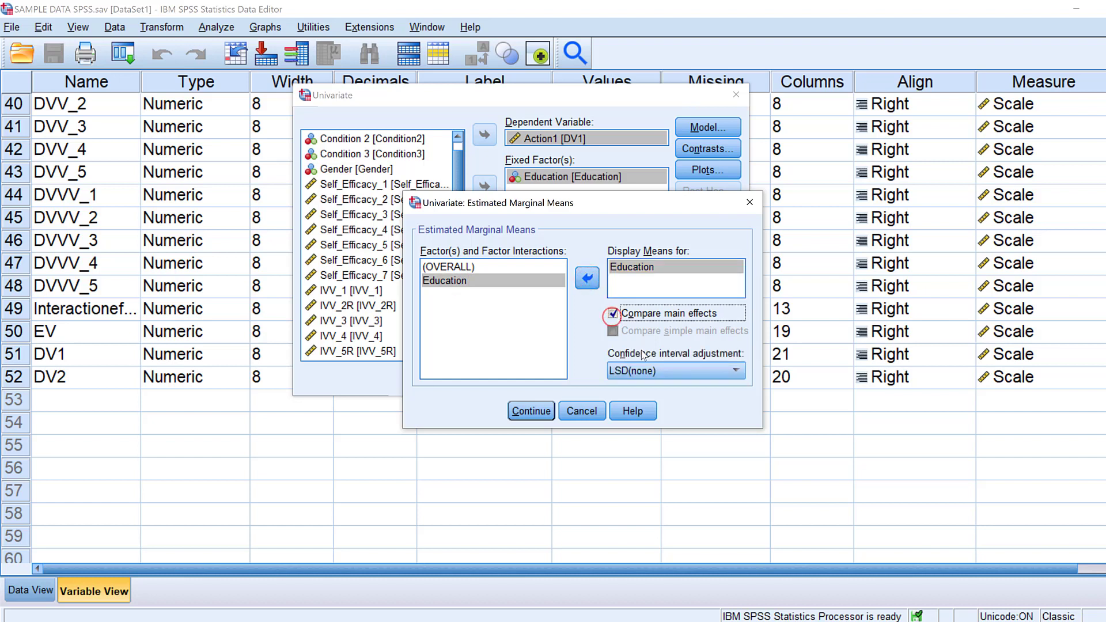
pyautogui.click(648, 372)
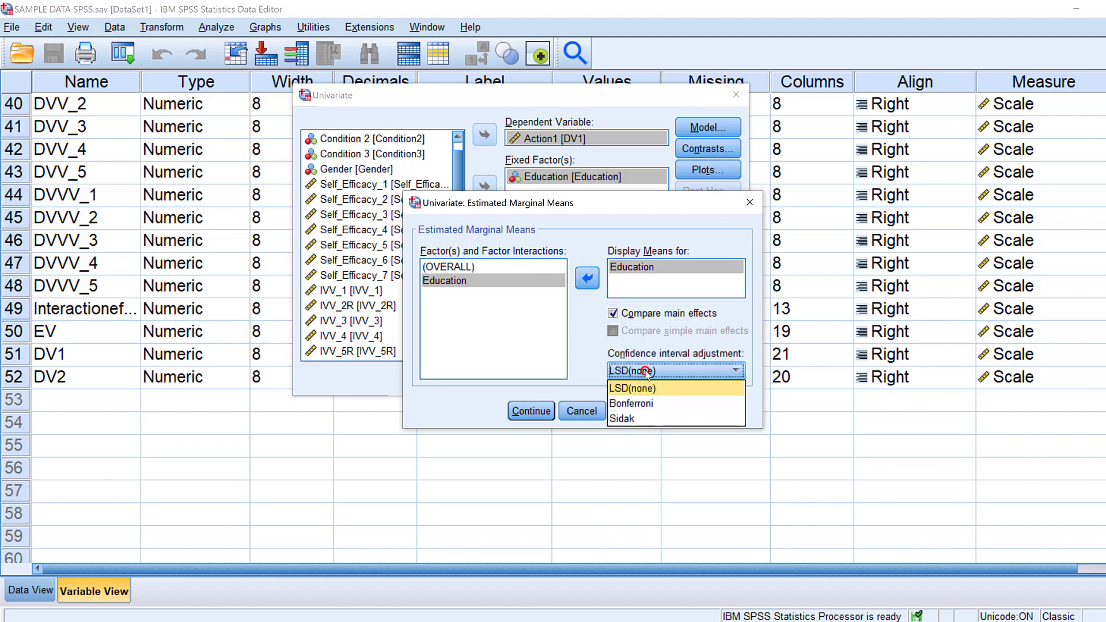
pyautogui.click(632, 405)
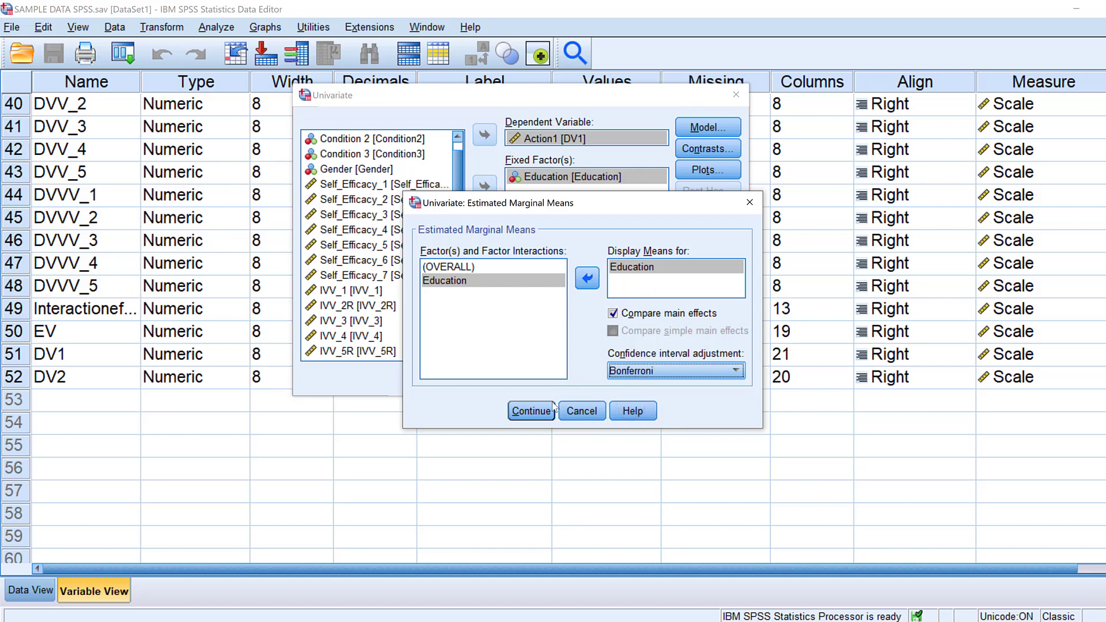
pyautogui.click(531, 411)
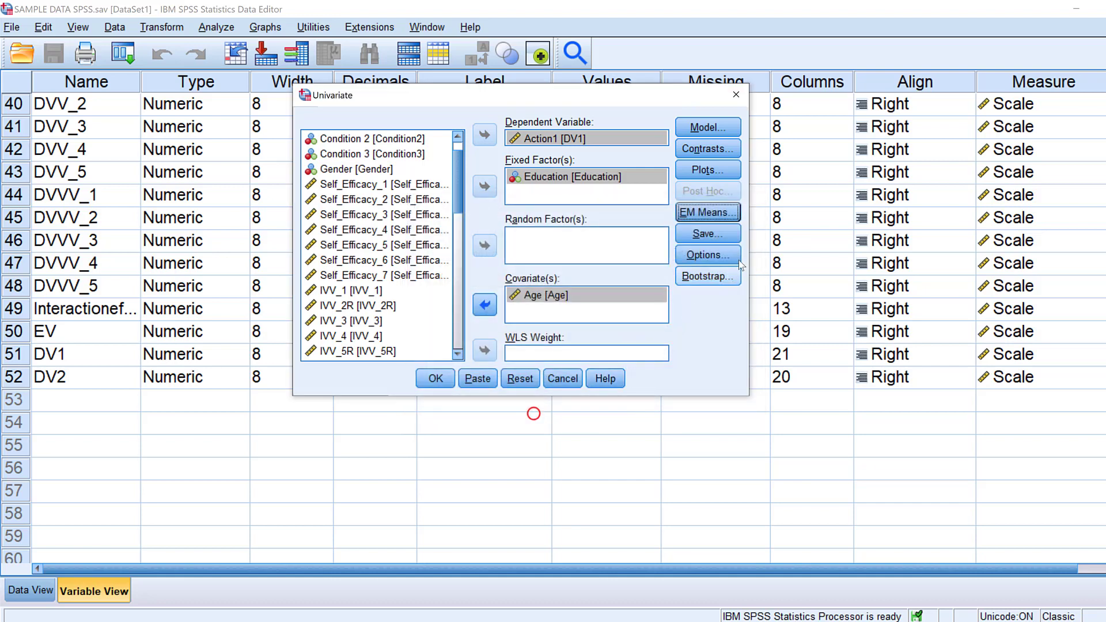
# Leave all save options unselected, and enable descriptive statistics, estimates of effect size and homogeneity tests for the output.
pyautogui.click(712, 237)
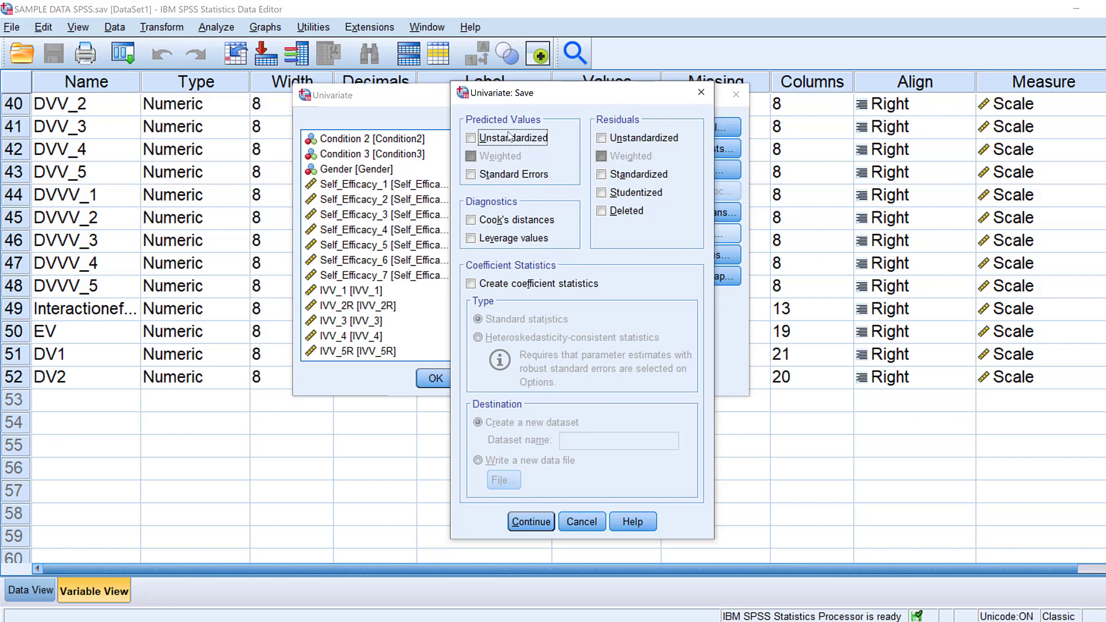
pyautogui.click(529, 523)
pyautogui.click(708, 254)
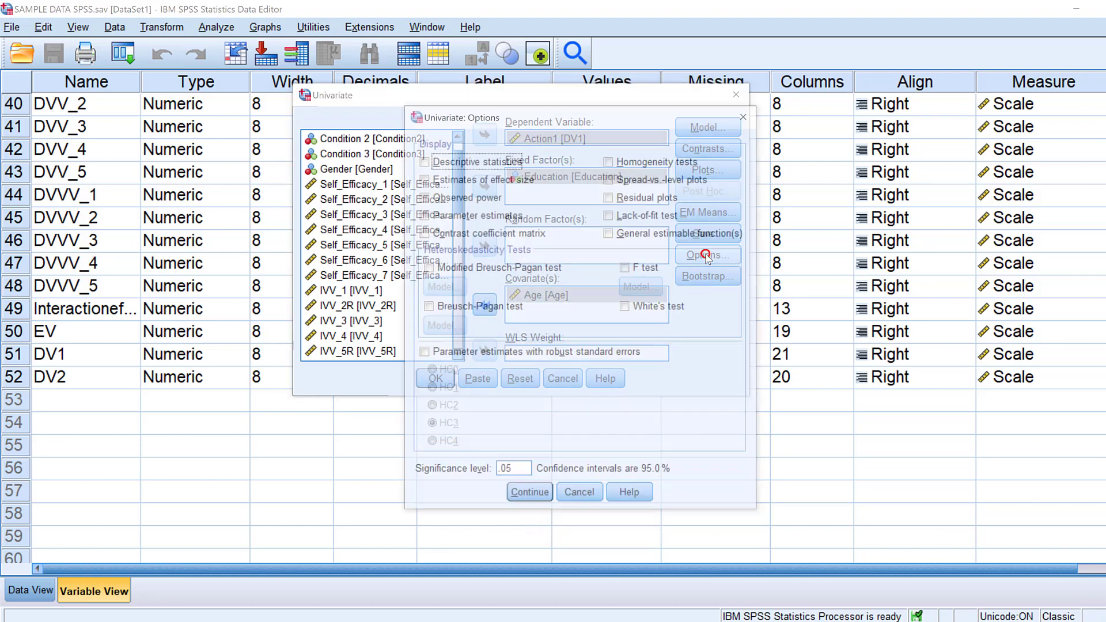
pyautogui.click(425, 162)
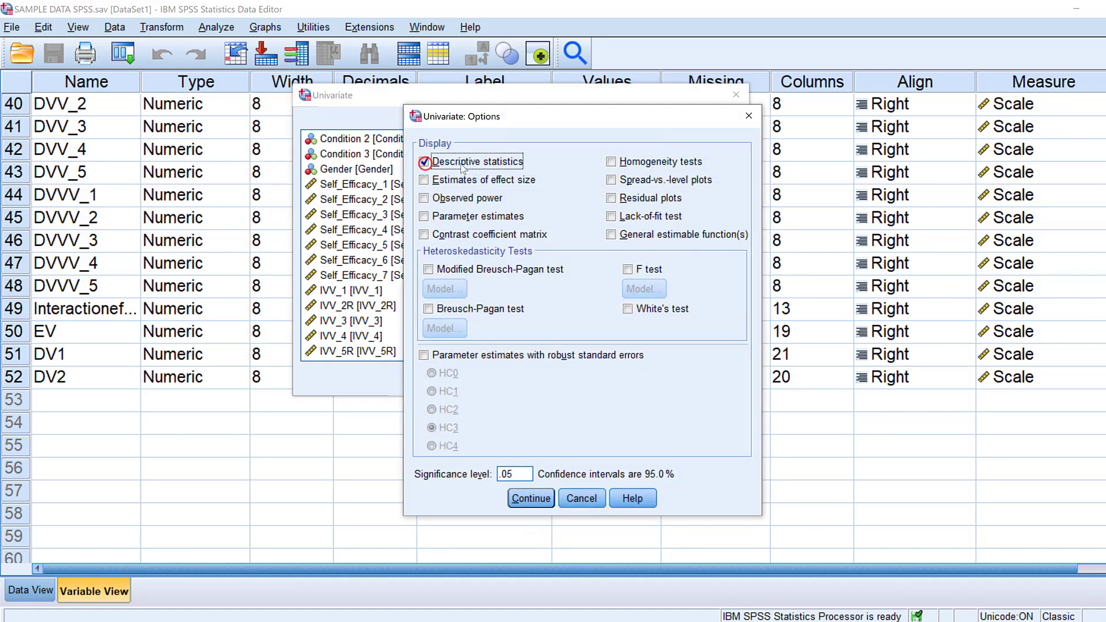
pyautogui.click(424, 180)
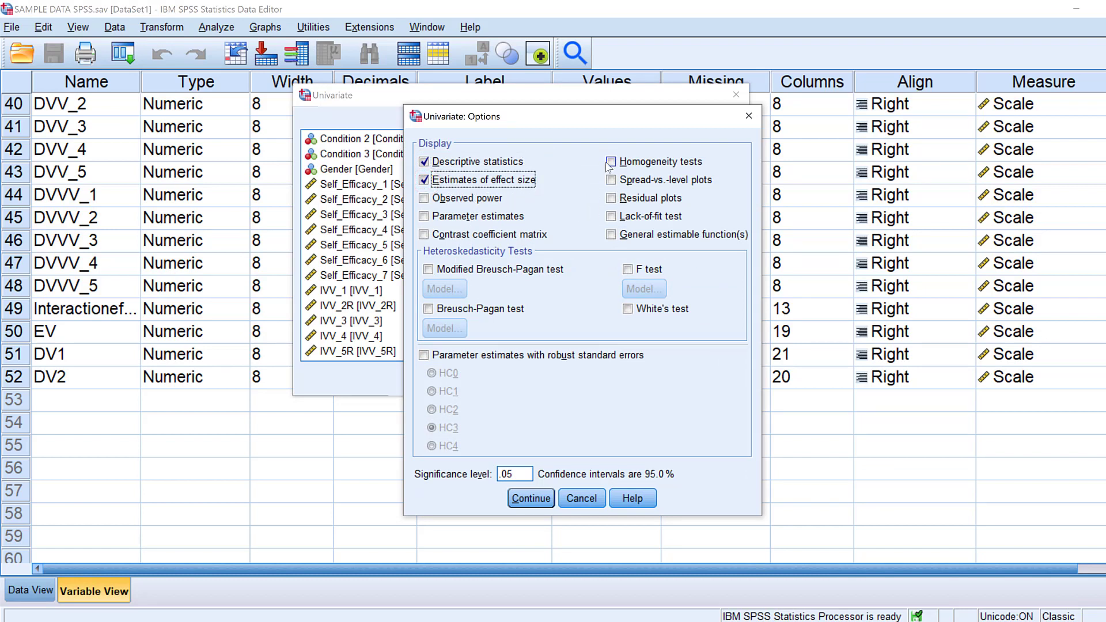
pyautogui.click(612, 163)
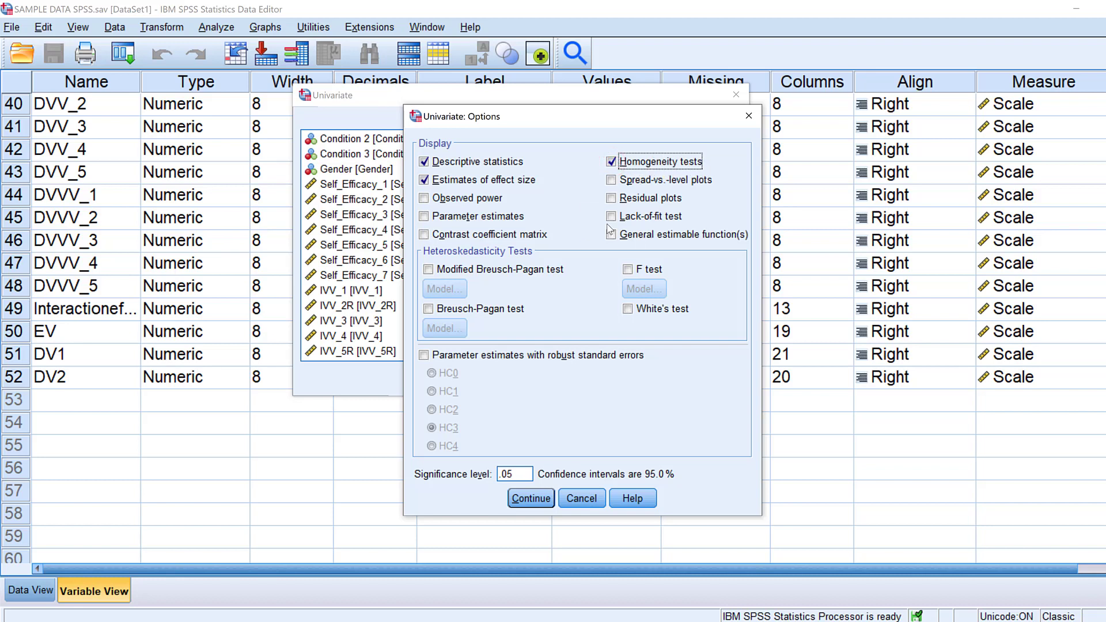
pyautogui.click(531, 497)
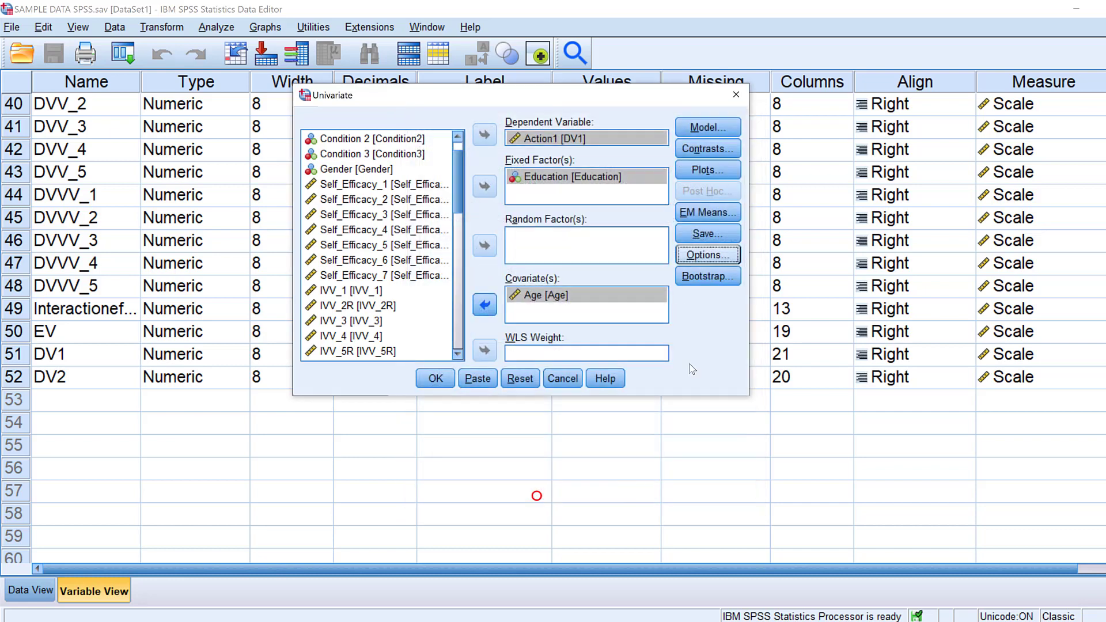
# Leave bootstrapping off and run the univariate analysis.
pyautogui.click(719, 276)
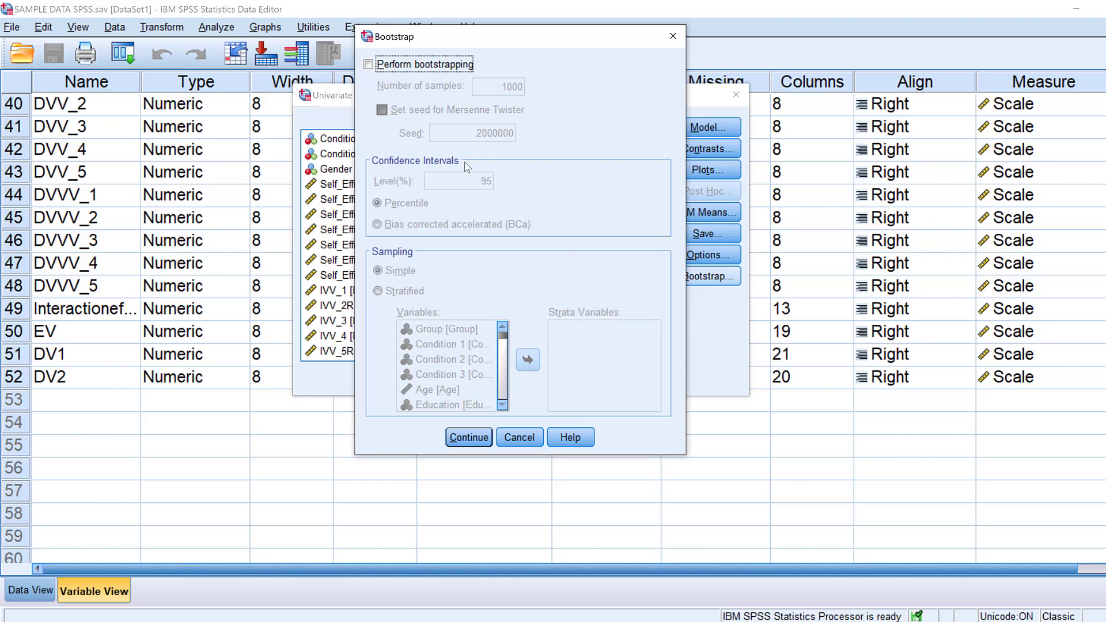
pyautogui.click(468, 438)
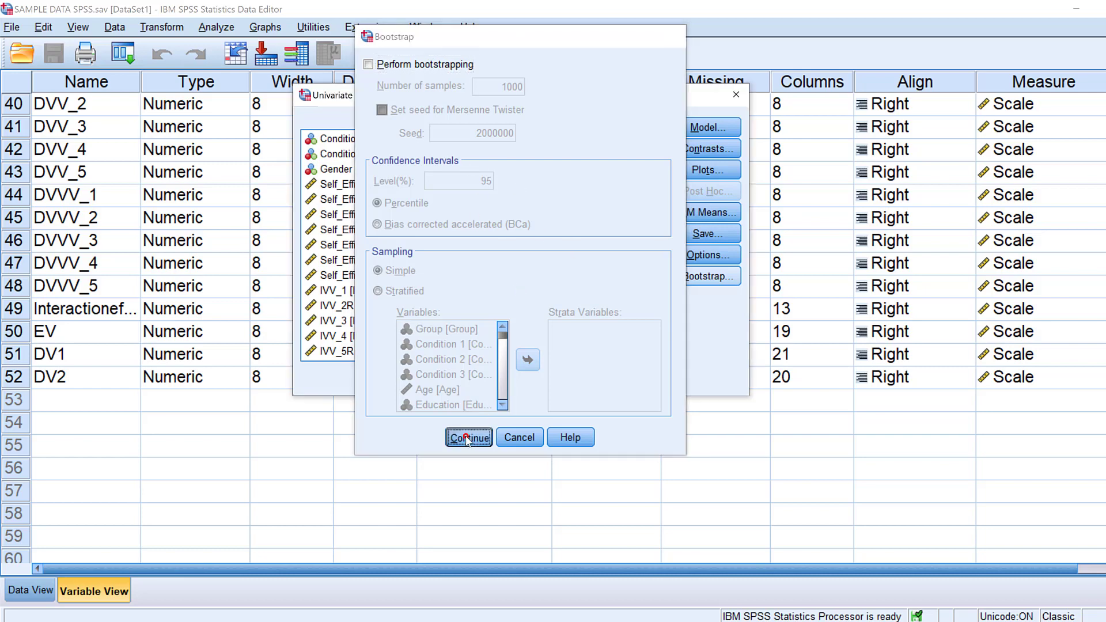
pyautogui.click(446, 379)
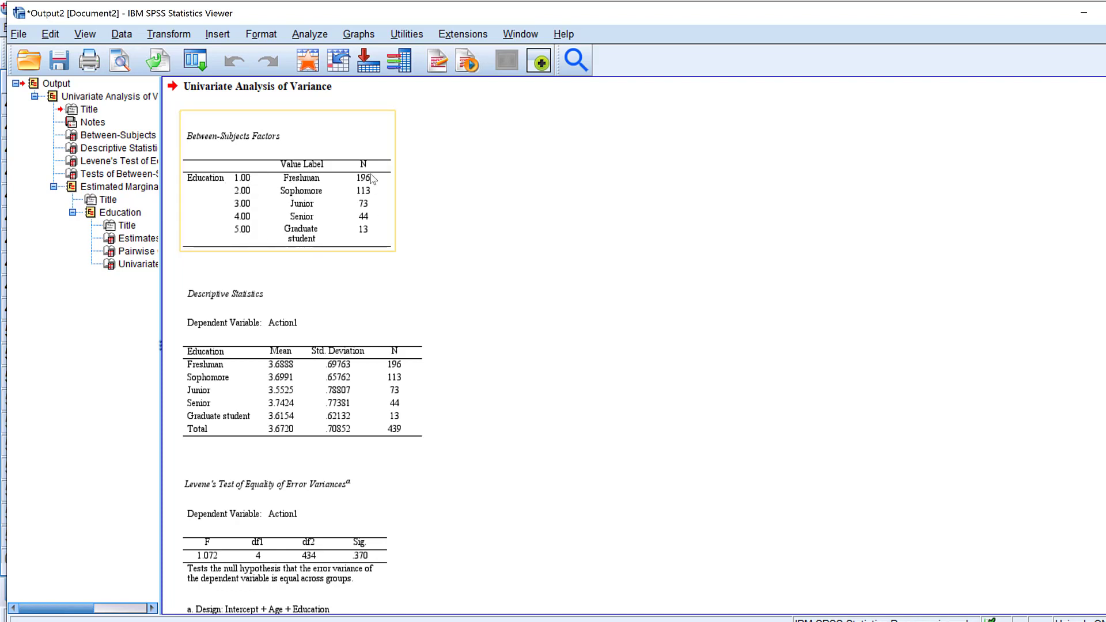
# Examine the Descriptive Statistics and Levene's Test of Equality of Error Variances tables in the output.
pyautogui.scroll(-3, 220, 218)
pyautogui.click(221, 218)
pyautogui.scroll(-3, 221, 217)
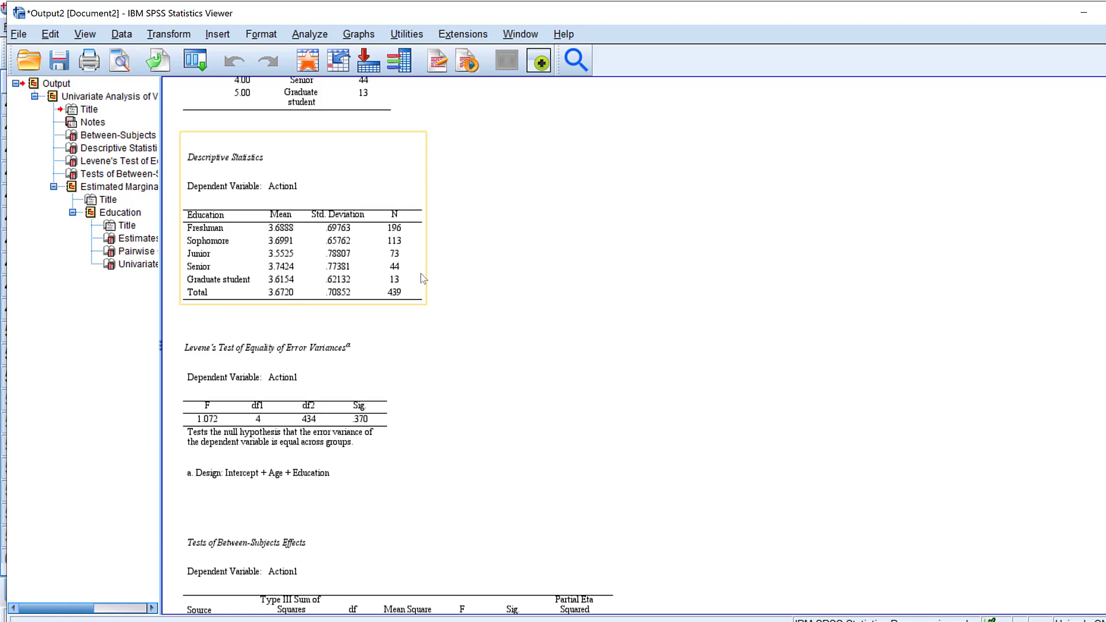
pyautogui.click(231, 379)
pyautogui.scroll(-1, 229, 342)
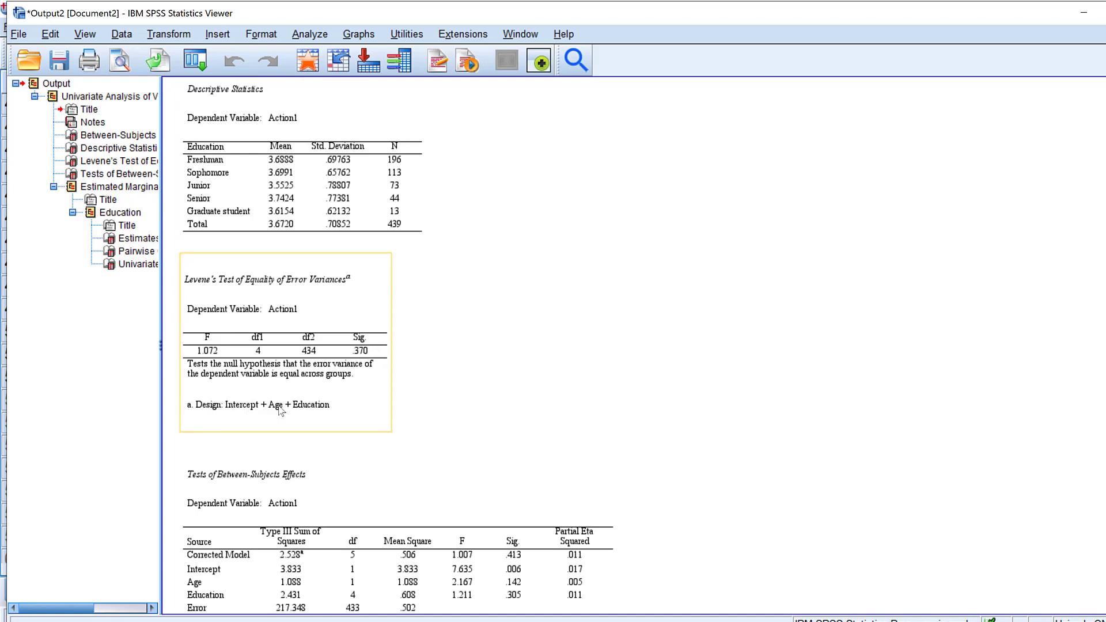
# Examine the Age and Education effects, significance and partial eta squared in the Tests of Between-Subjects Effects table.
pyautogui.scroll(-3, 287, 410)
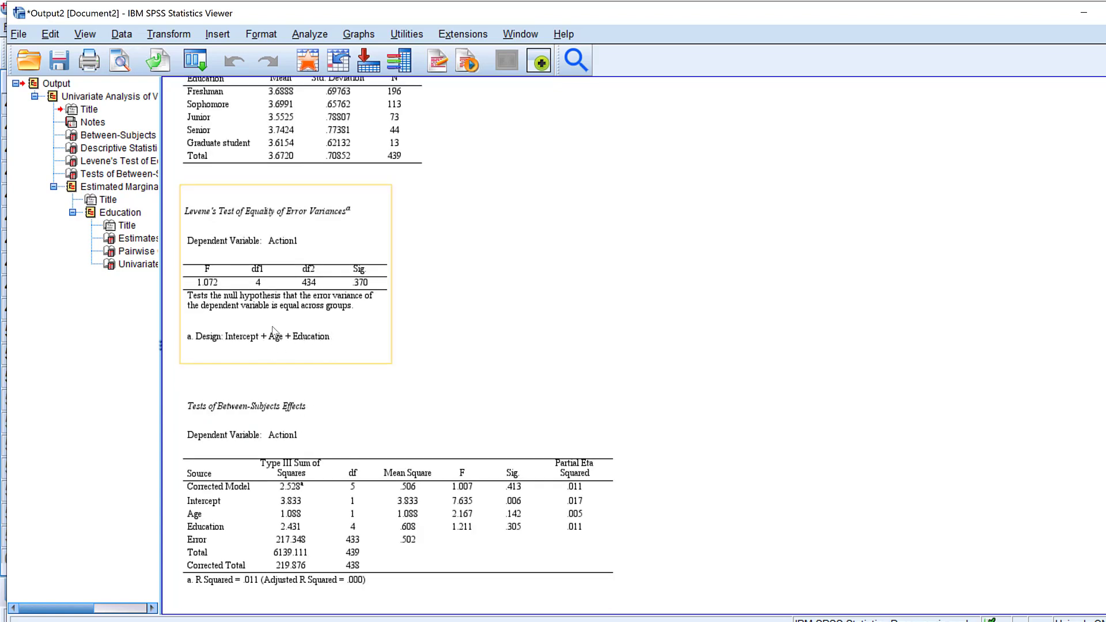
pyautogui.scroll(-3, 289, 336)
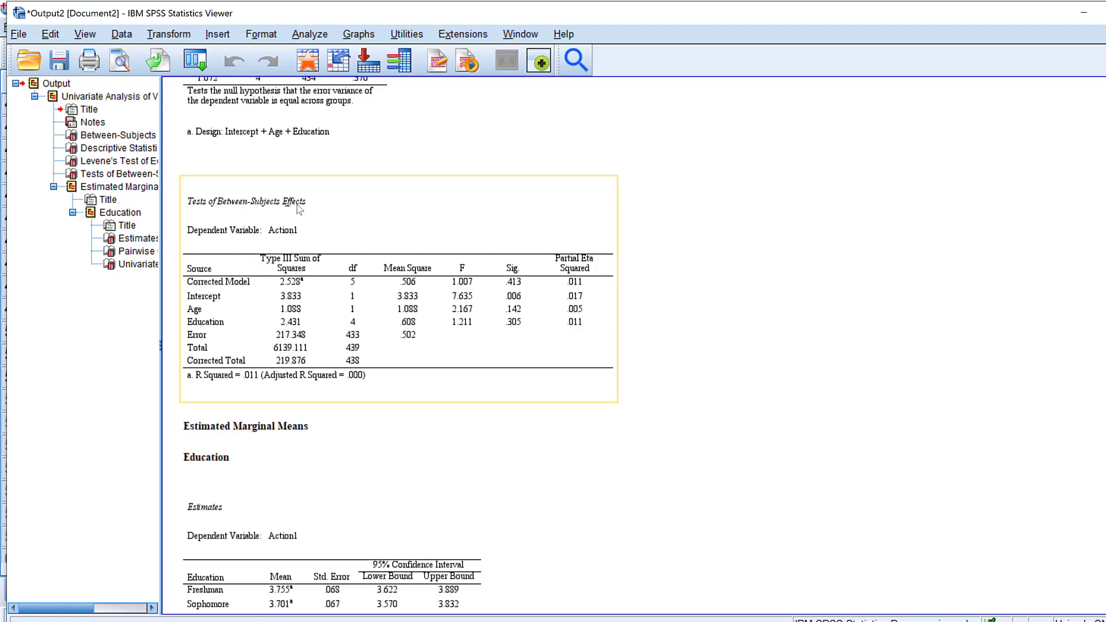
pyautogui.click(279, 242)
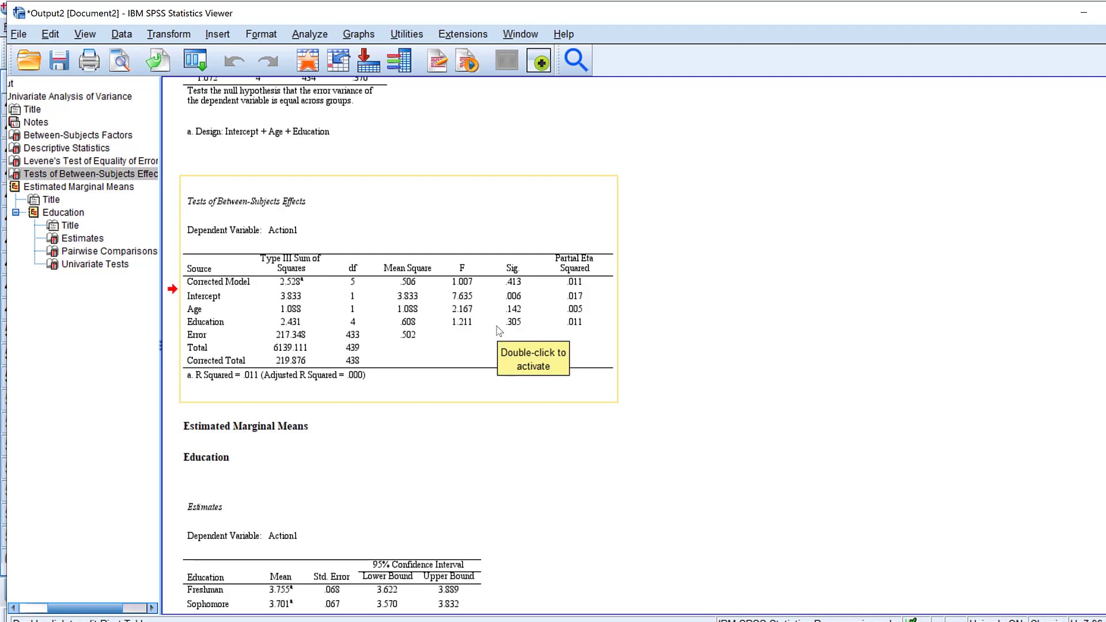
# Review the estimated marginal means for Education alongside the Bonferroni-adjusted Pairwise Comparisons table.
pyautogui.scroll(-5, 499, 330)
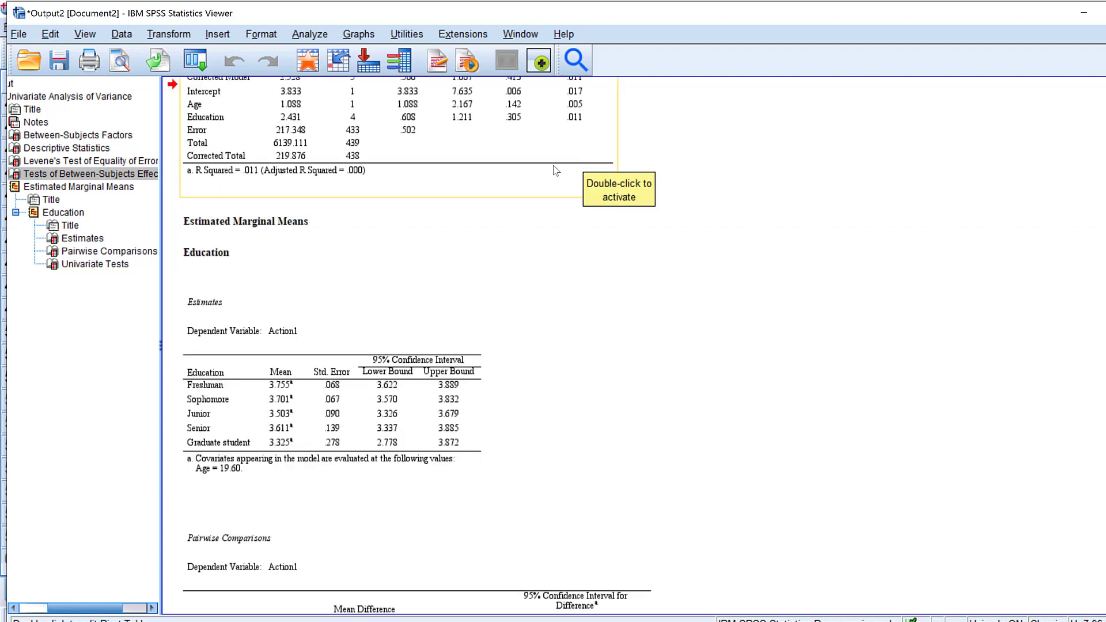
pyautogui.scroll(-7, 528, 163)
pyautogui.scroll(-4, 533, 174)
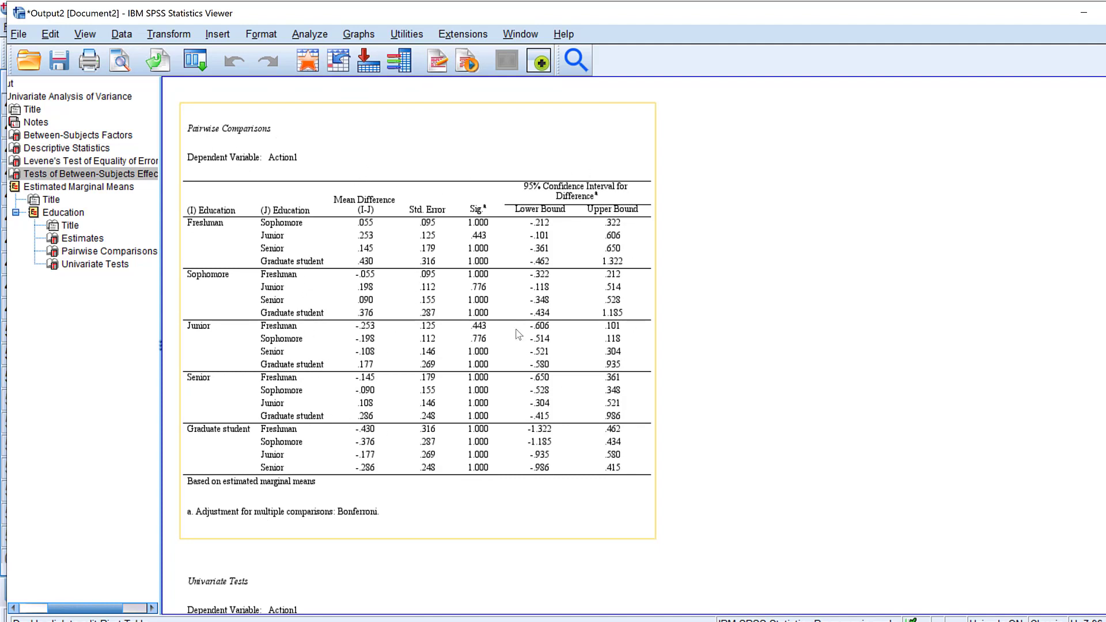
pyautogui.scroll(14, 404, 262)
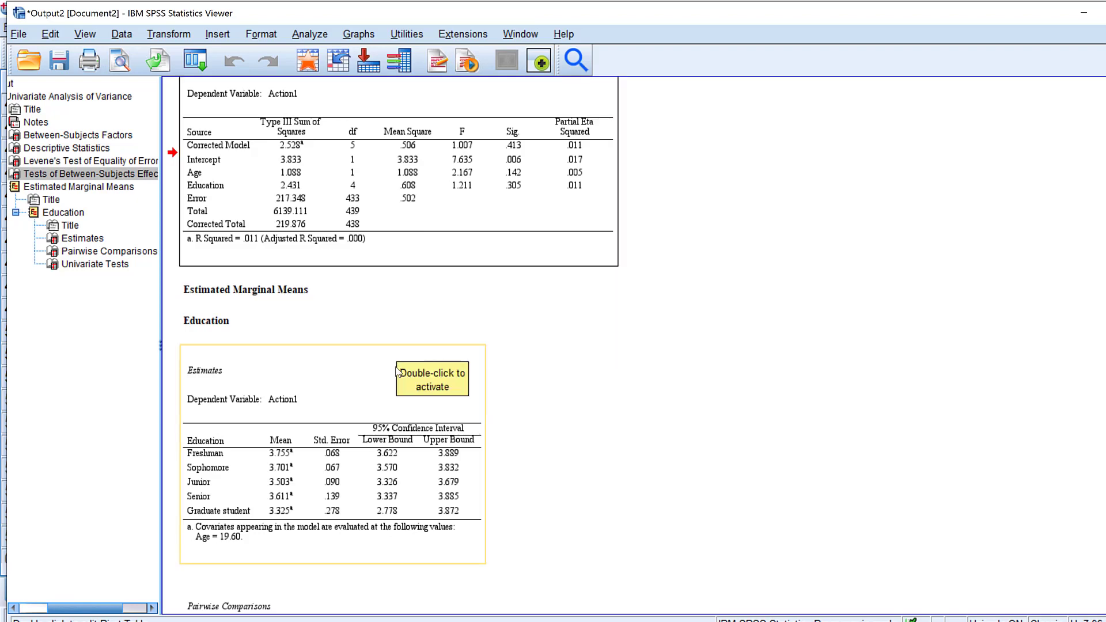
pyautogui.scroll(-12, 530, 373)
pyautogui.scroll(-2, 451, 411)
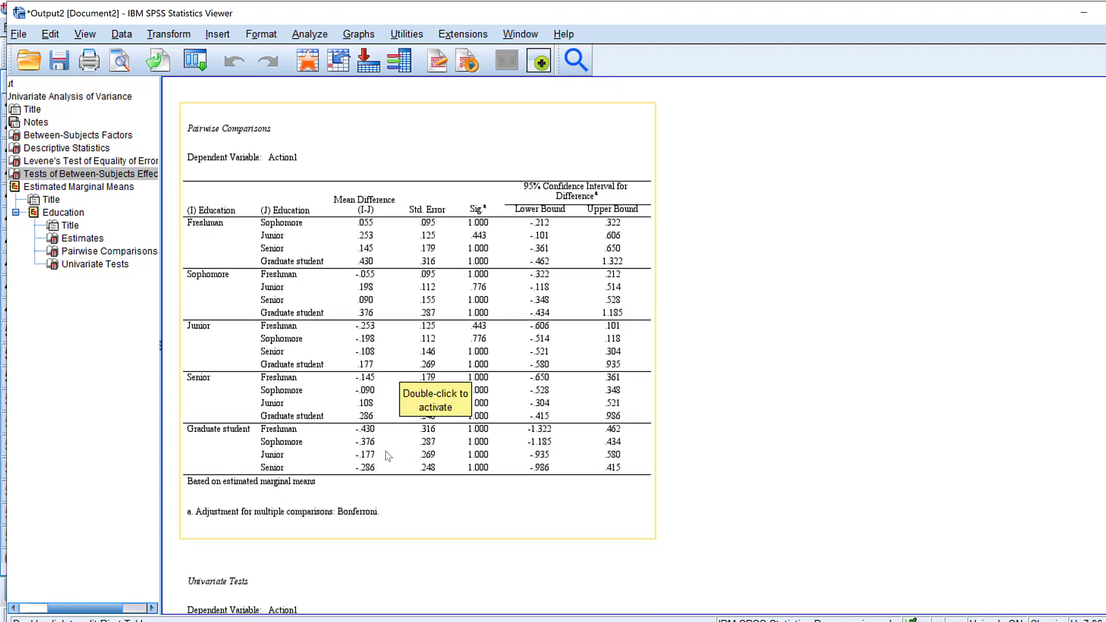
pyautogui.scroll(-5, 420, 403)
# Recheck the Education row in the Tests of Between-Subjects Effects table and deselect the table.
pyautogui.scroll(11, 427, 392)
pyautogui.scroll(12, 435, 379)
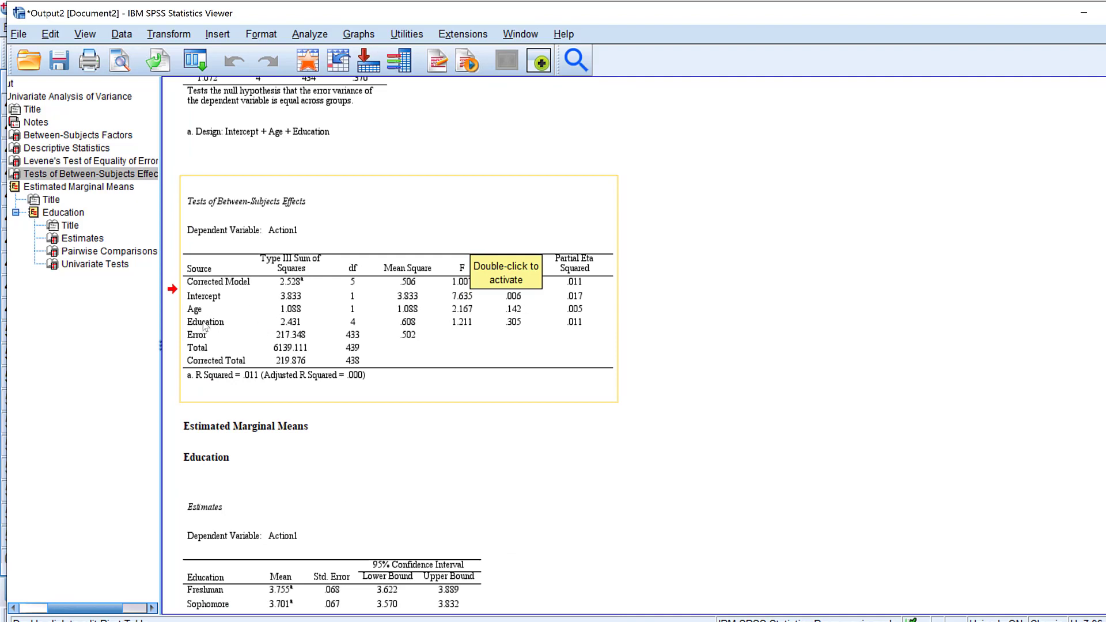
pyautogui.click(734, 300)
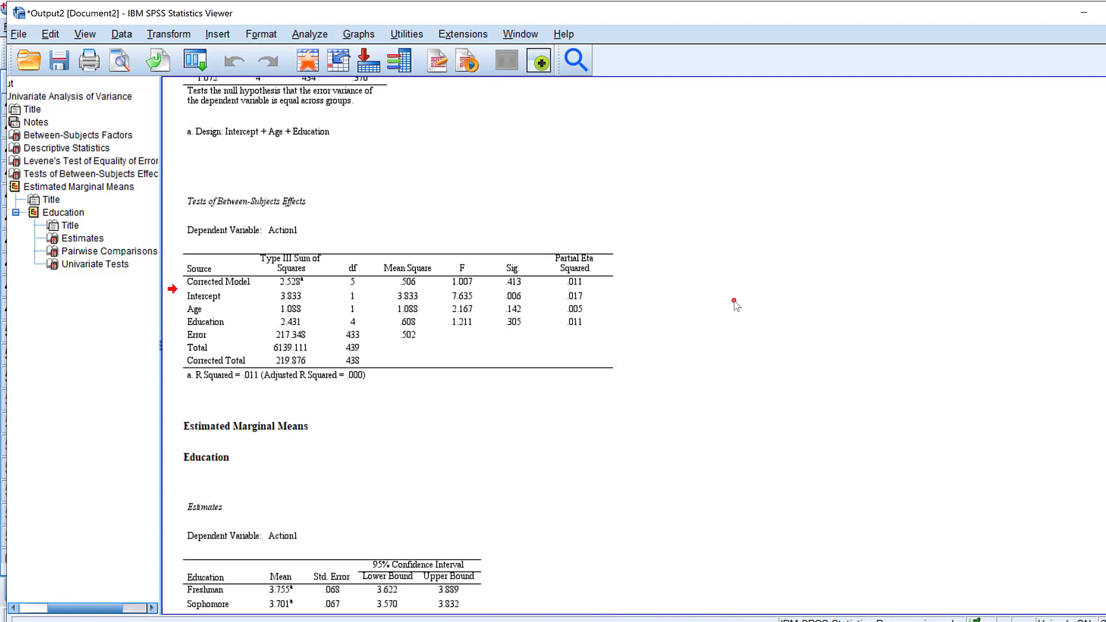
# Check the Univariate Tests table for the Education contrast and return to the Between-Subjects Factors table at the start of the output.
pyautogui.scroll(-20, 343, 314)
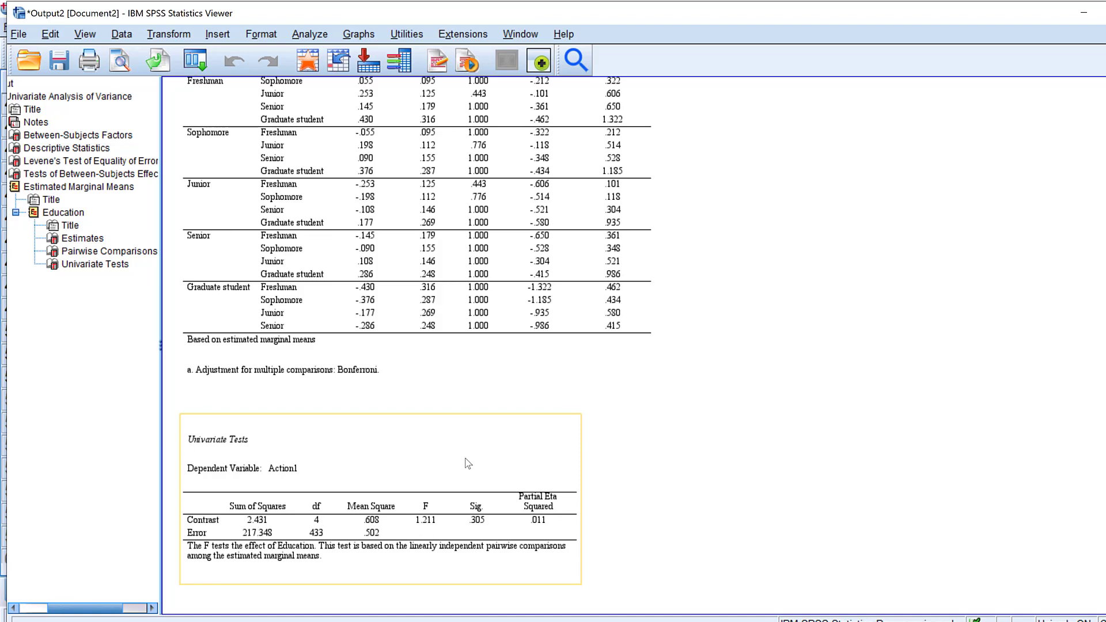
pyautogui.click(302, 235)
pyautogui.click(713, 433)
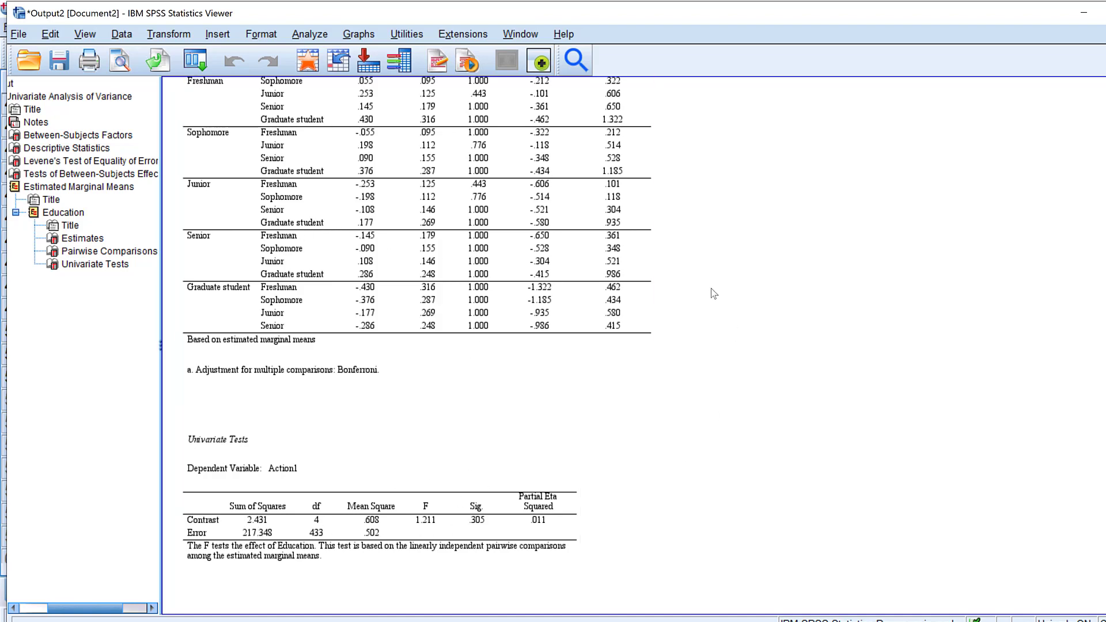
pyautogui.scroll(15, 711, 288)
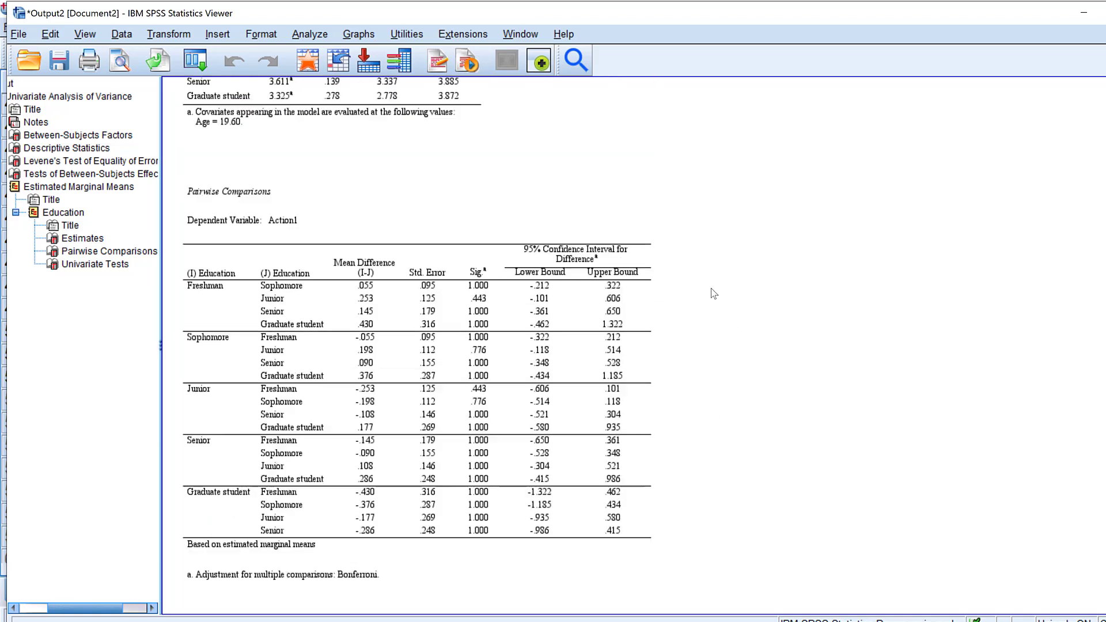
pyautogui.scroll(5, 711, 293)
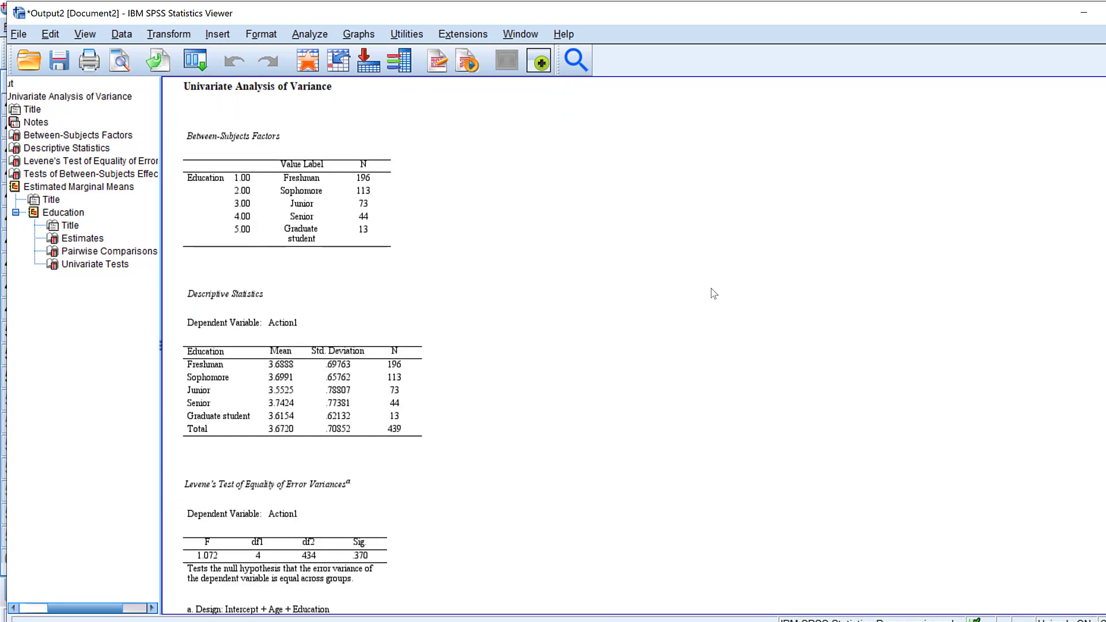